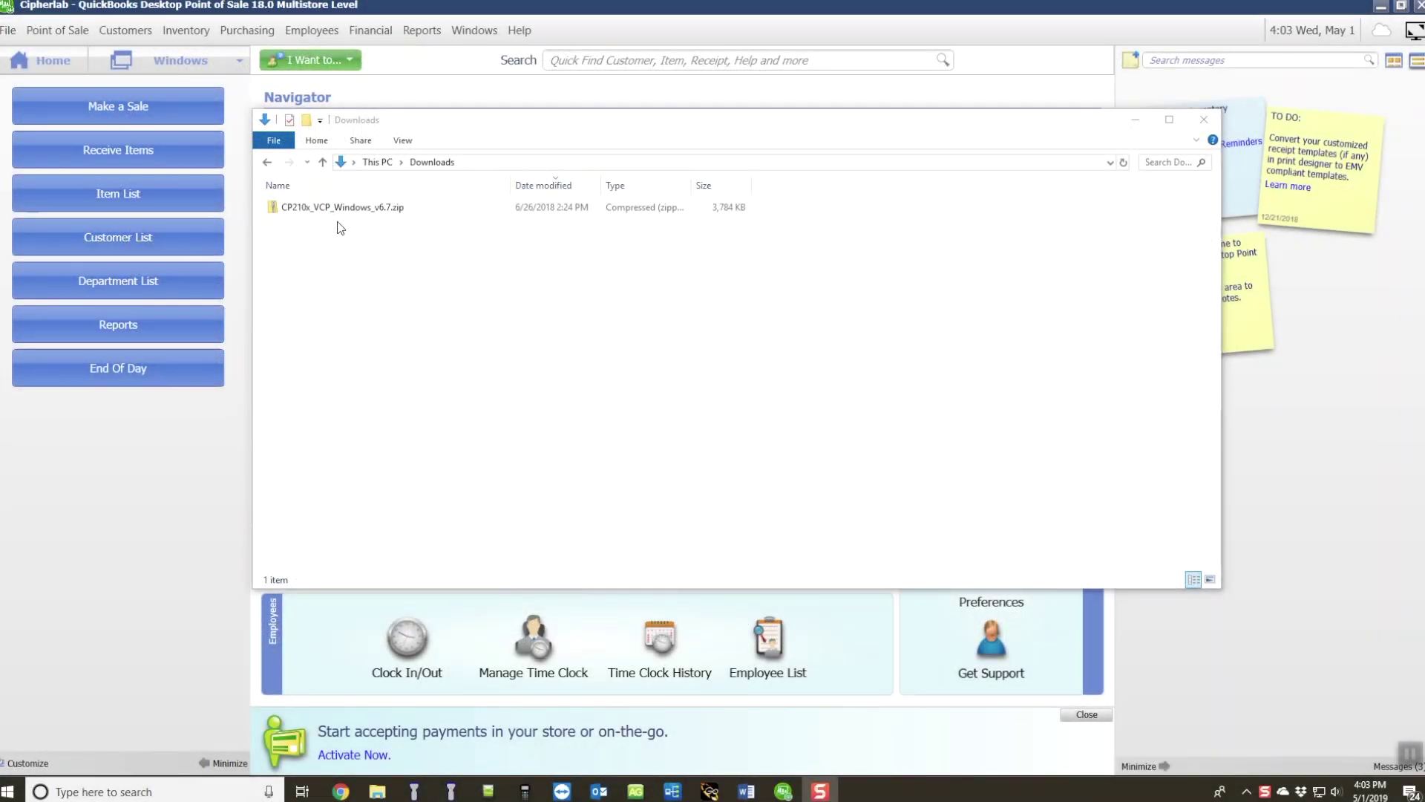
Step: Extract the CP210x_VCP_Windows_v6.7 driver zip to its suggested folder
left_click(339, 209)
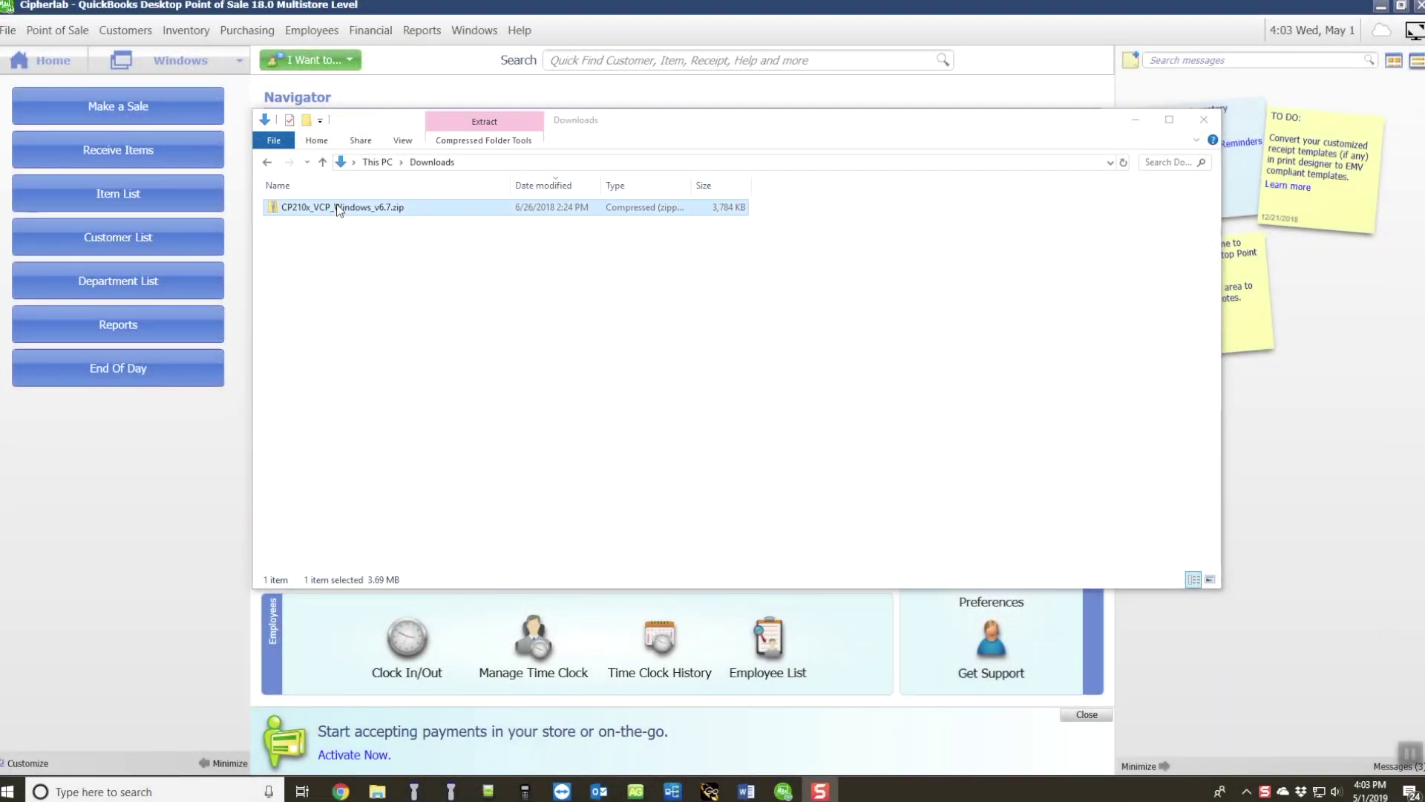
right_click(338, 209)
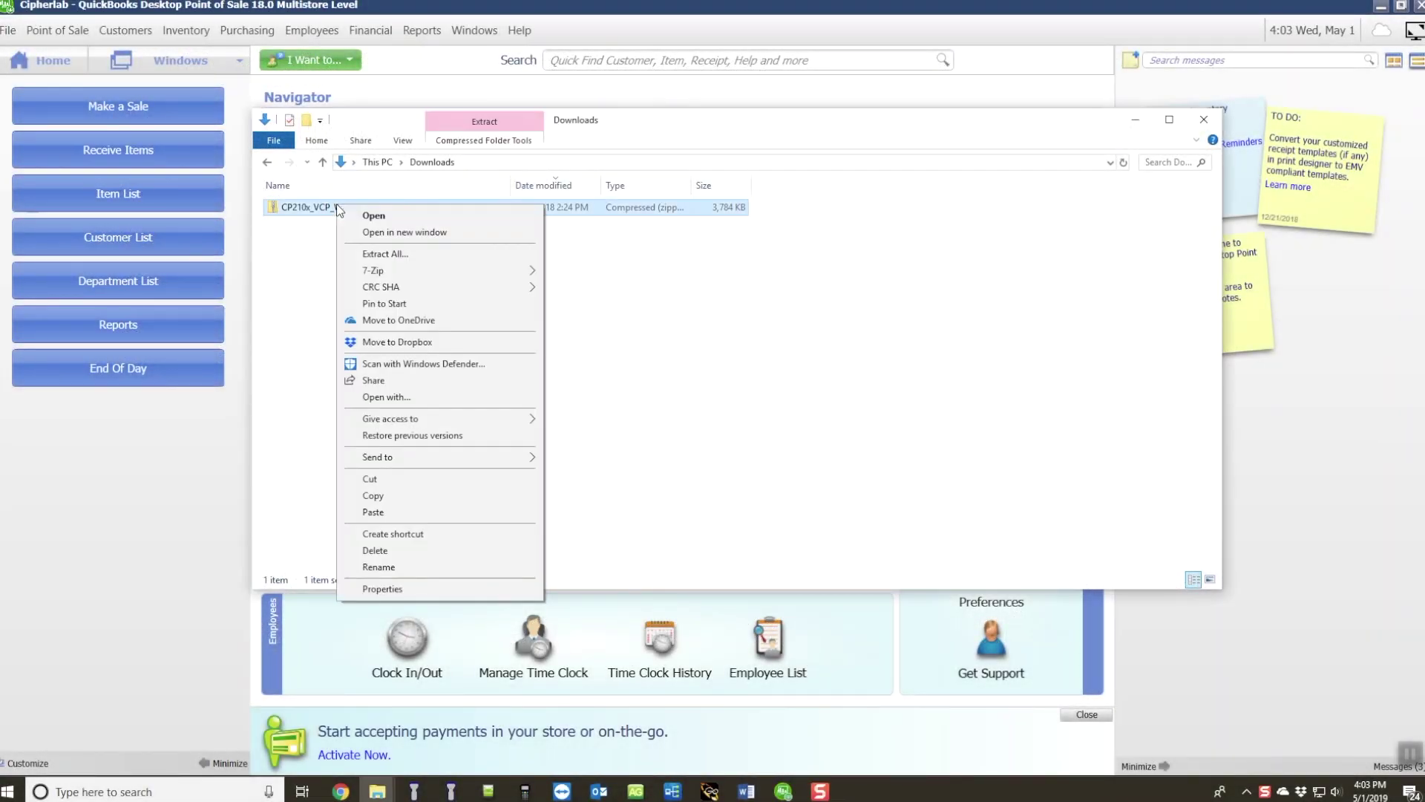
left_click(370, 256)
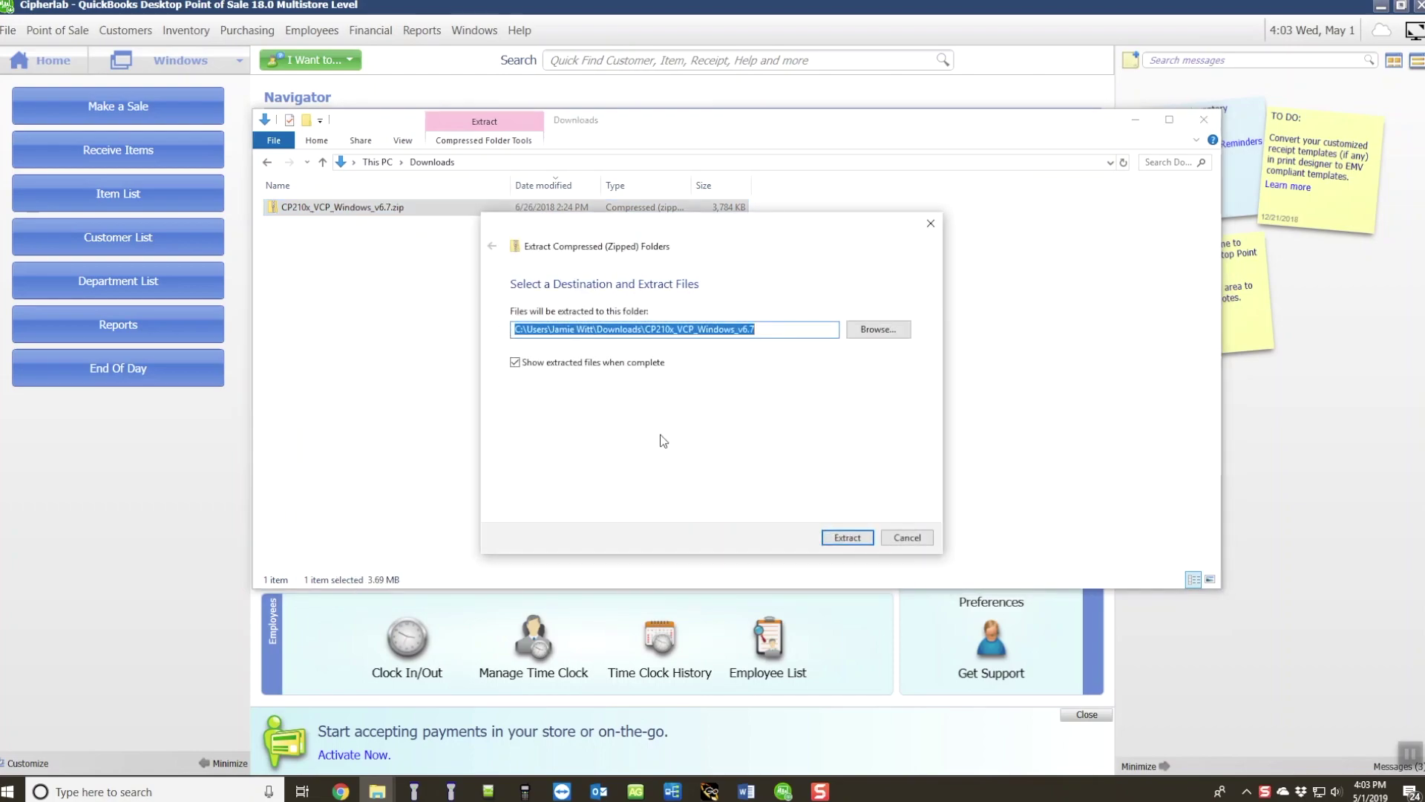
left_click(850, 539)
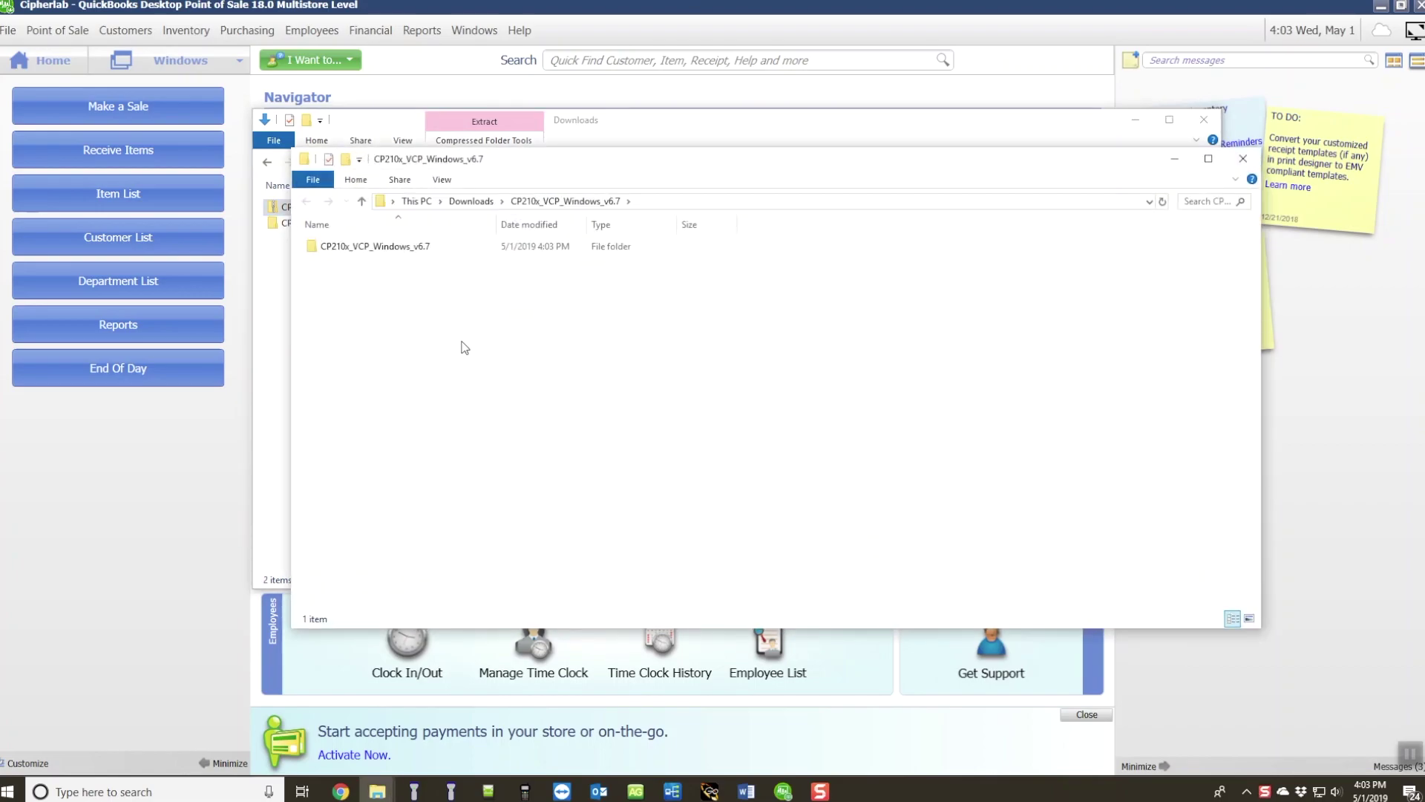
Step: Open the extracted driver folder and launch CP210xVCPInstaller_x64.exe
left_click(385, 250)
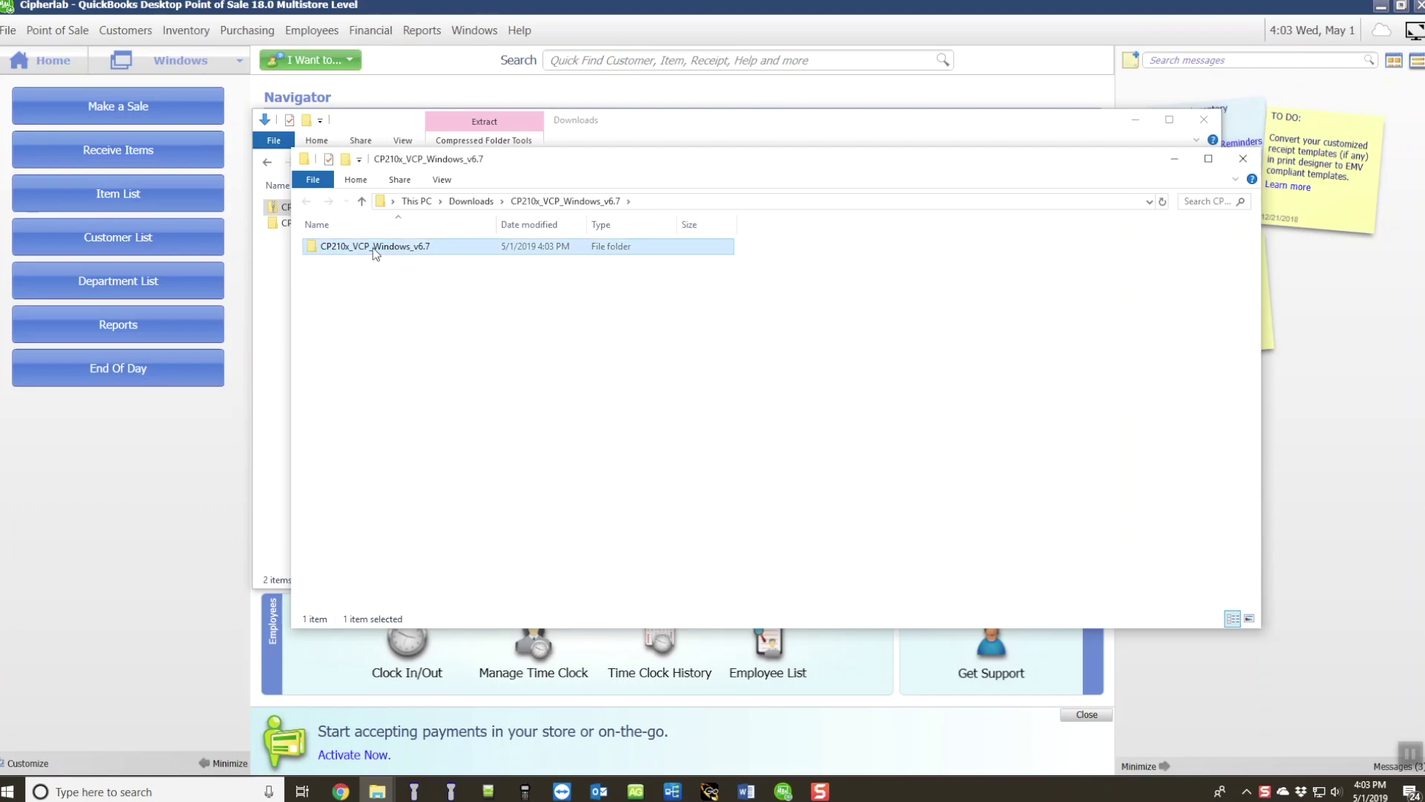
double_click(373, 248)
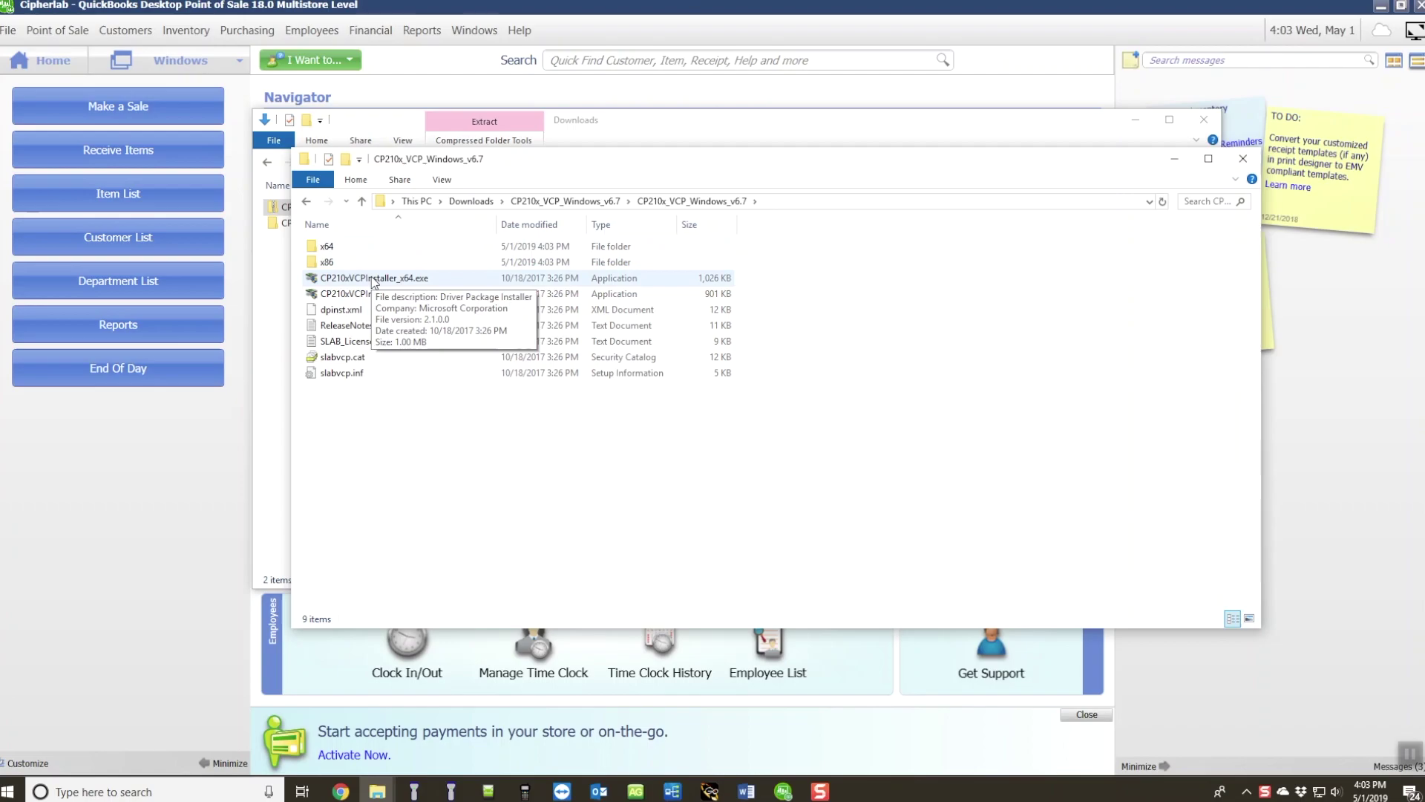
left_click(373, 278)
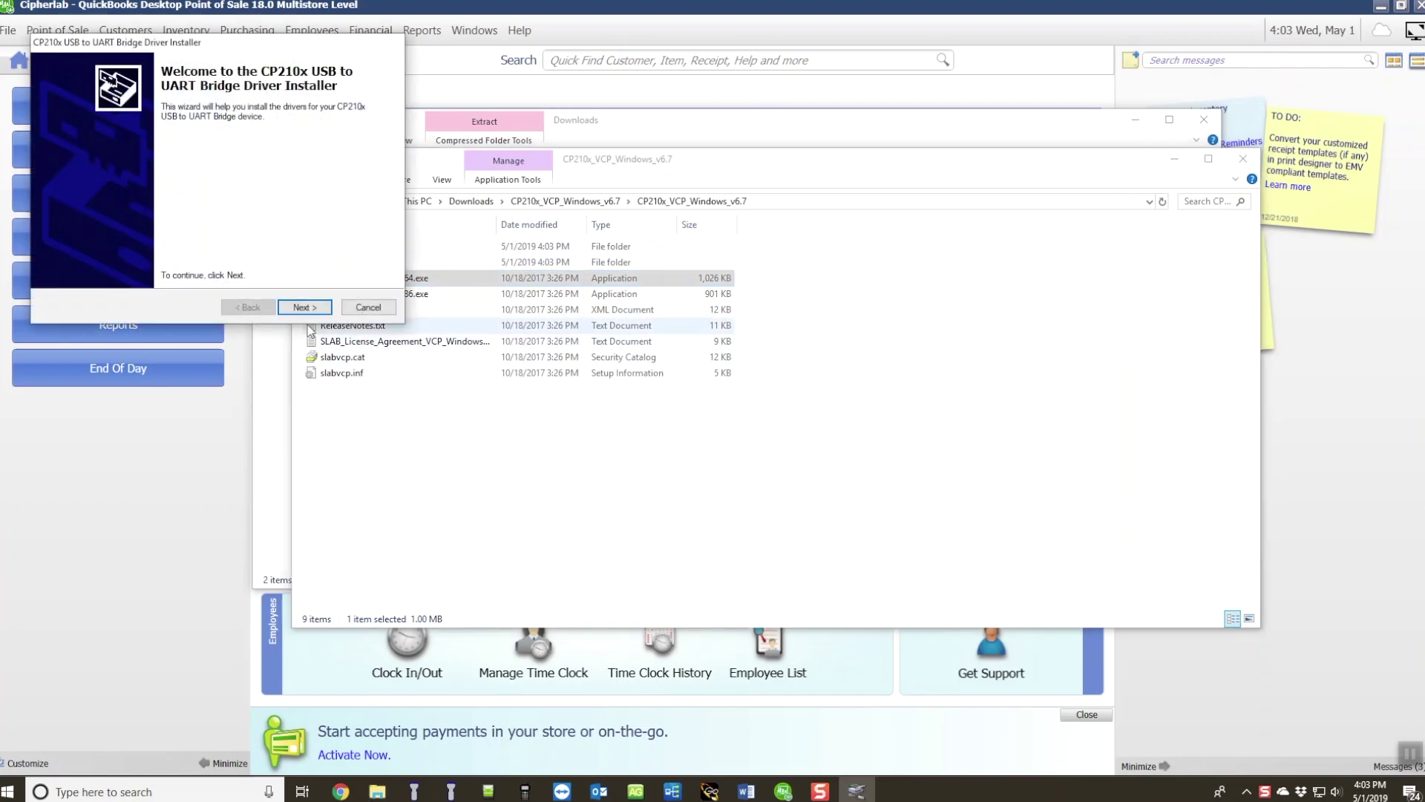
Step: Accept the CP210x driver license, finish installing, and close both Explorer windows
left_click(305, 307)
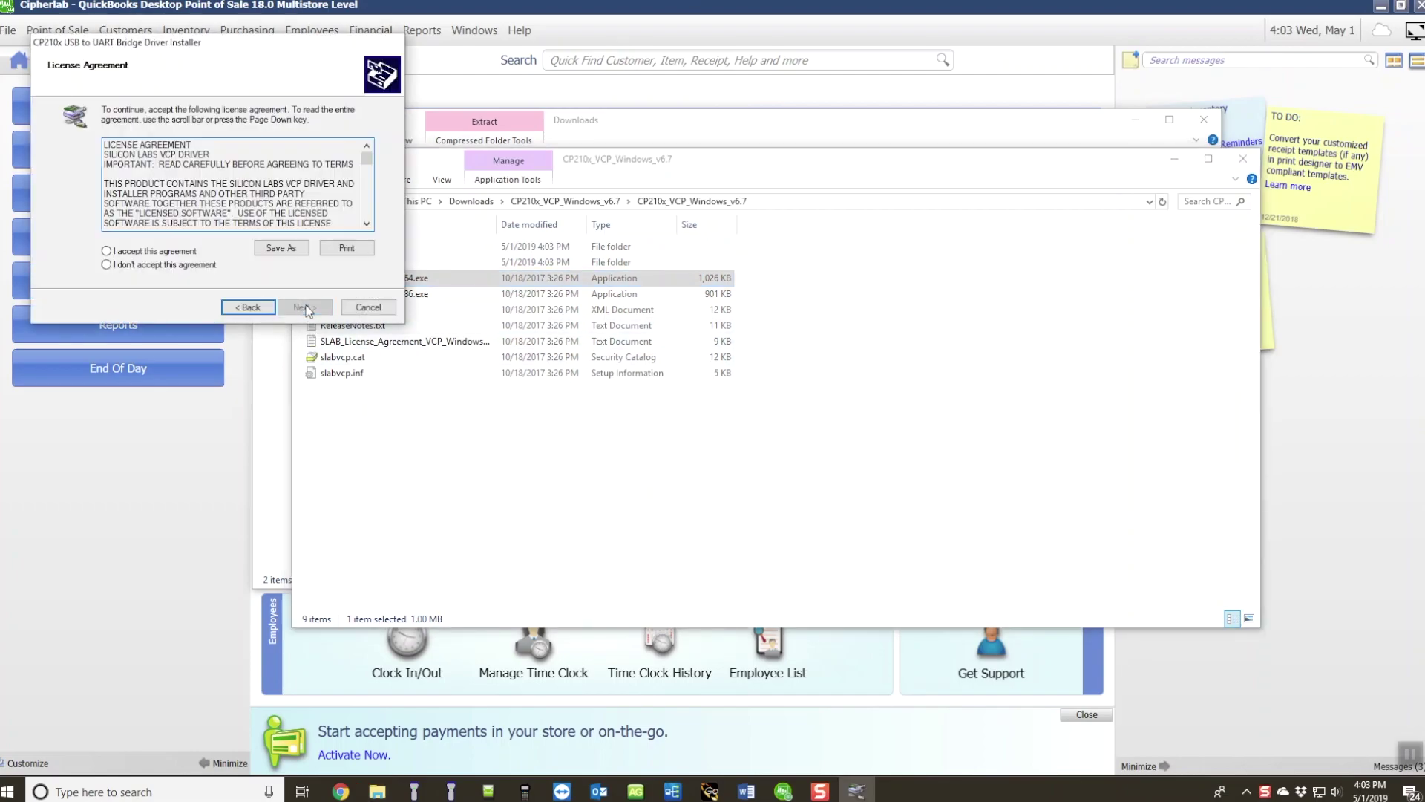
left_click(107, 251)
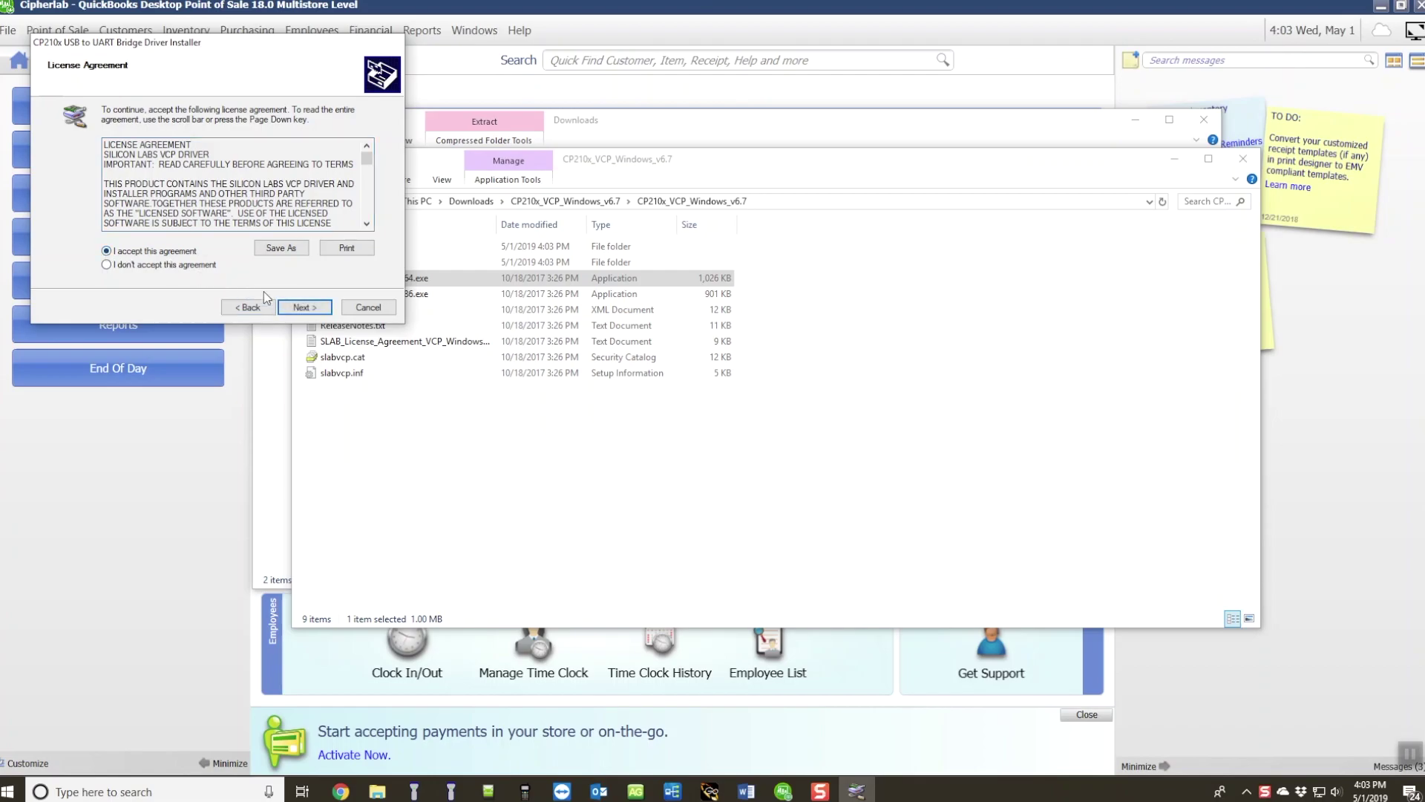
left_click(304, 307)
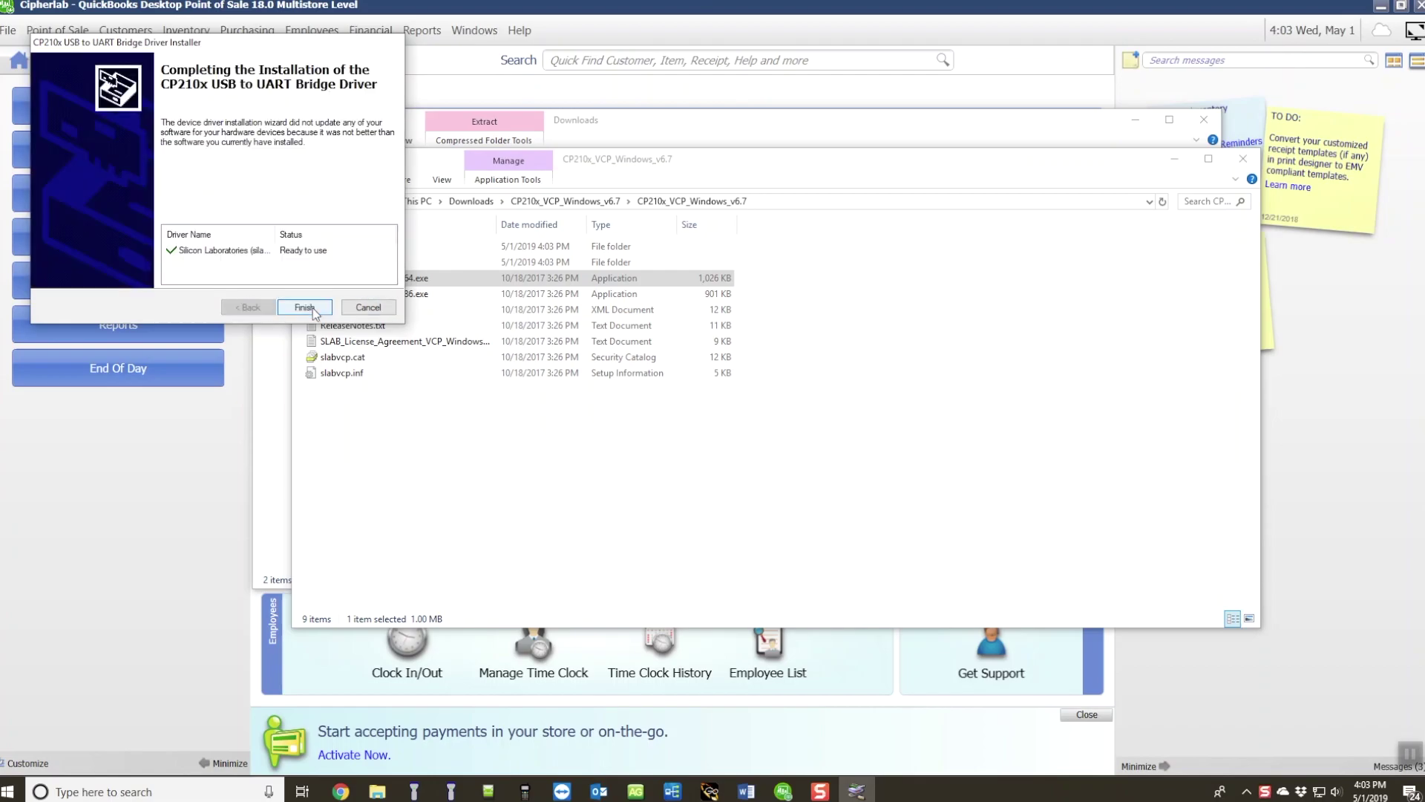
left_click(312, 308)
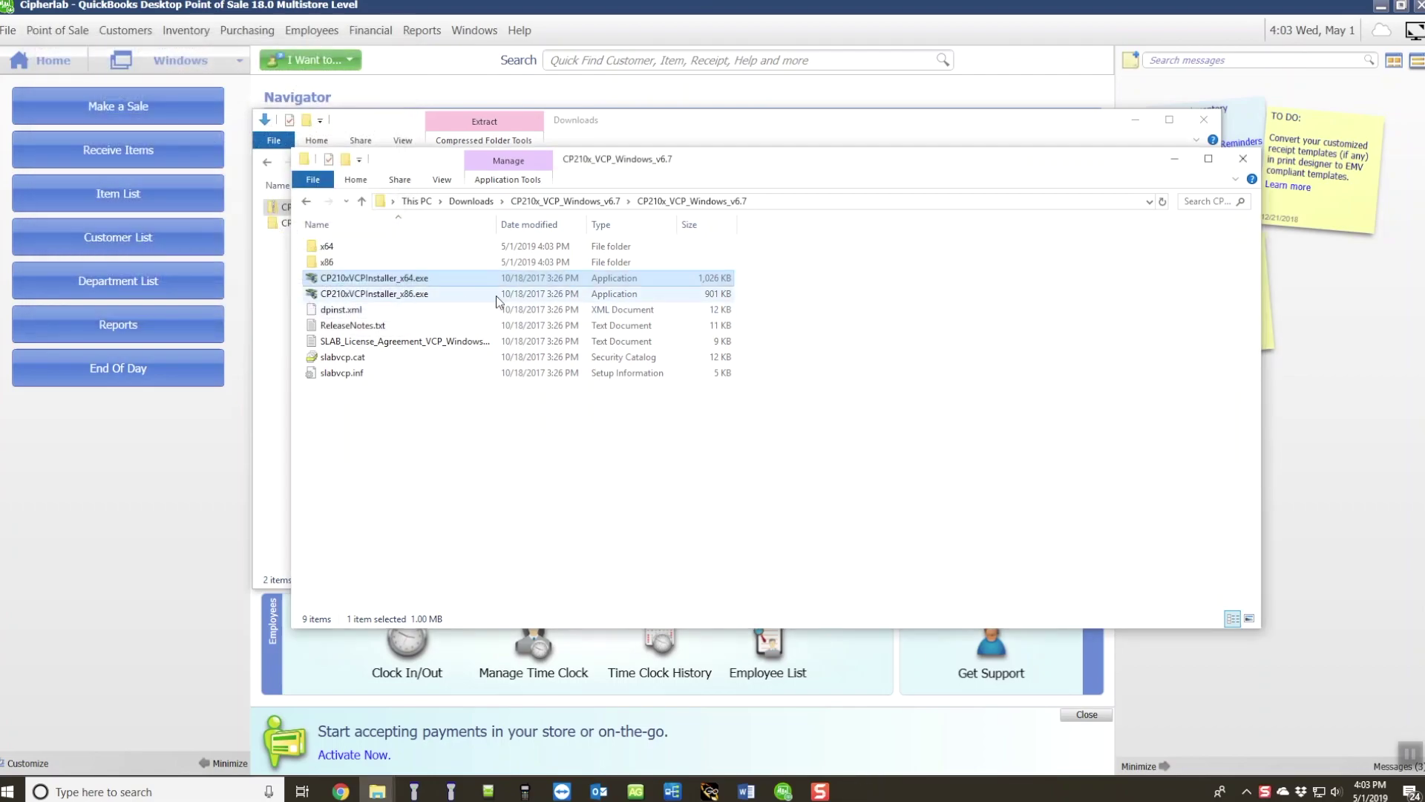
left_click(1244, 160)
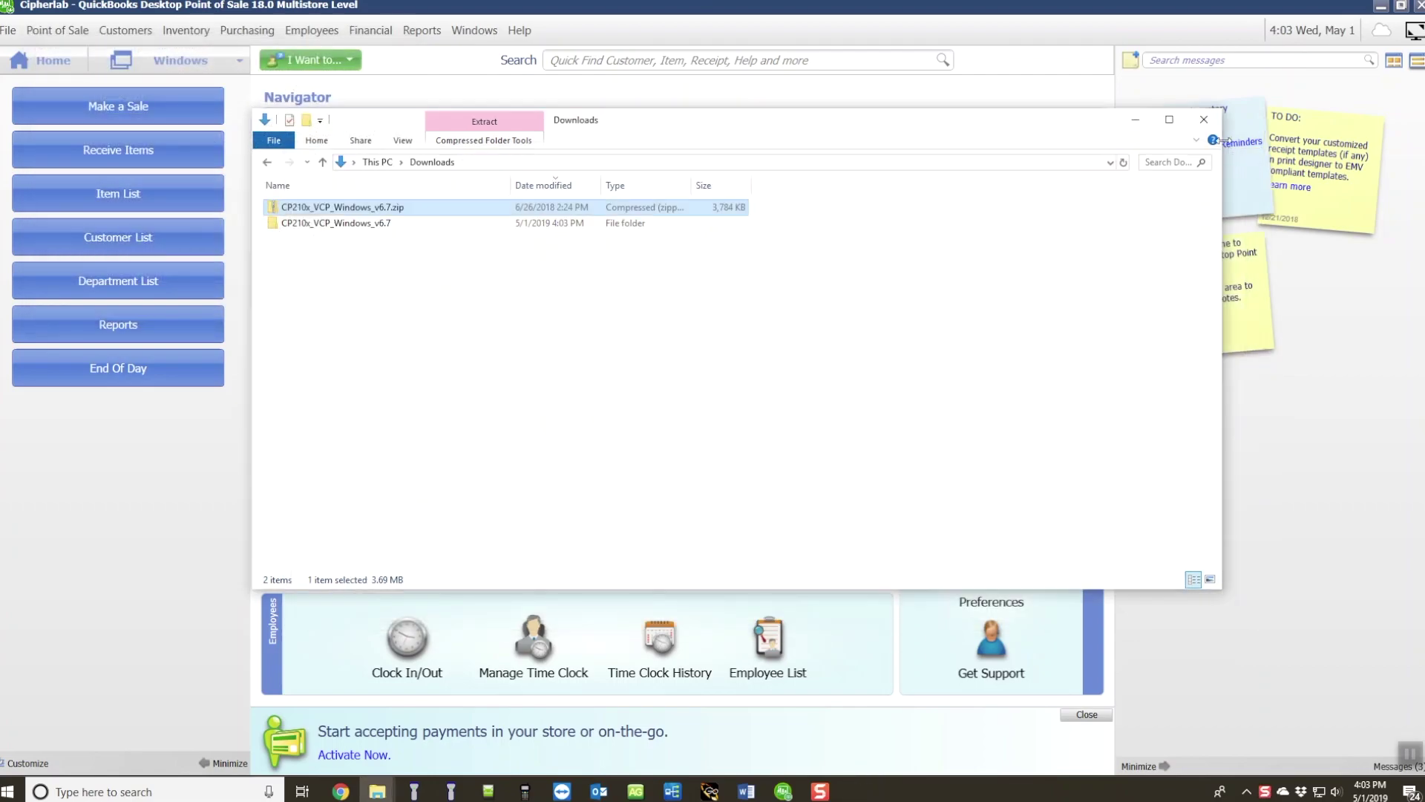
left_click(1204, 119)
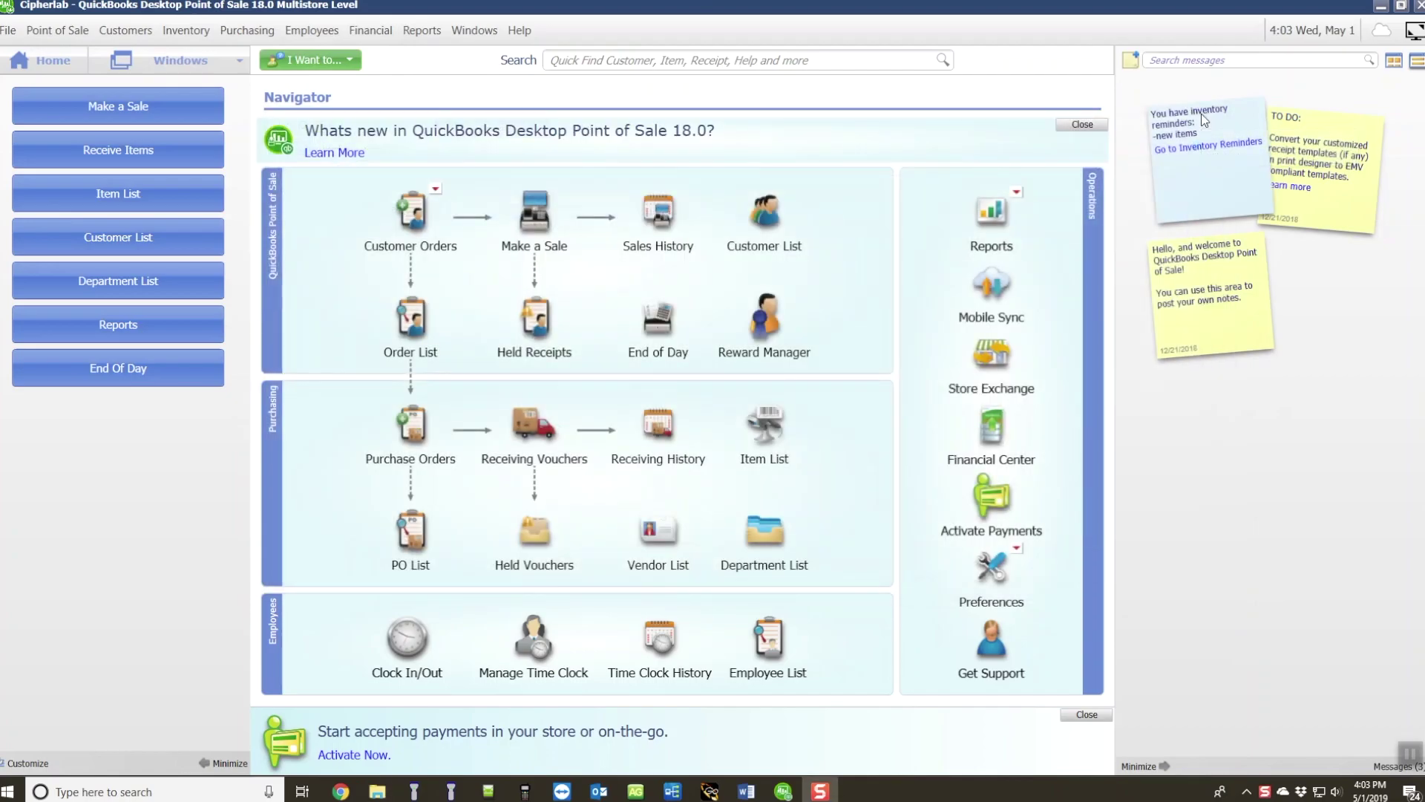
Step: Open Device Manager and expand Ports (COM & LPT) to find the CP210x bridge on COM6
left_click(69, 791)
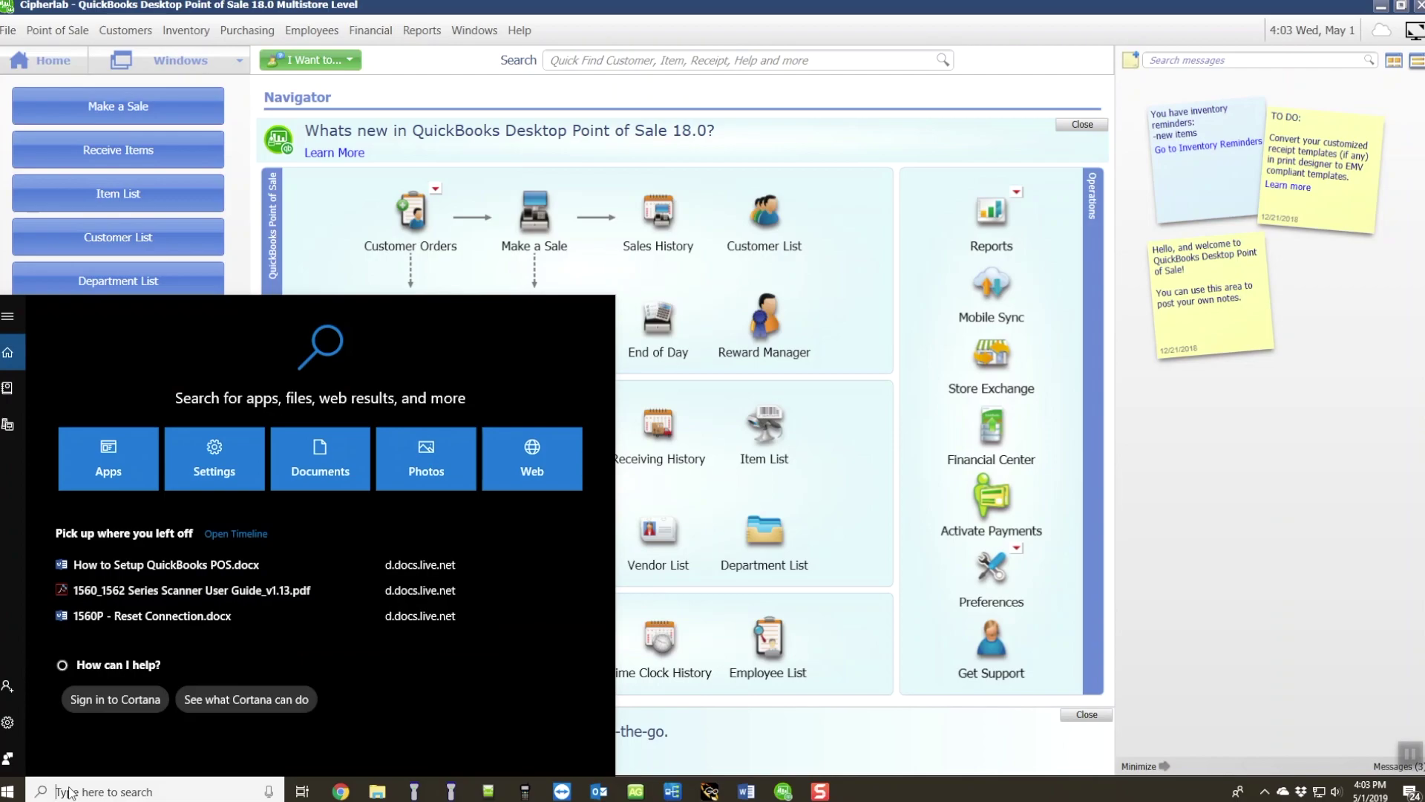
type("device")
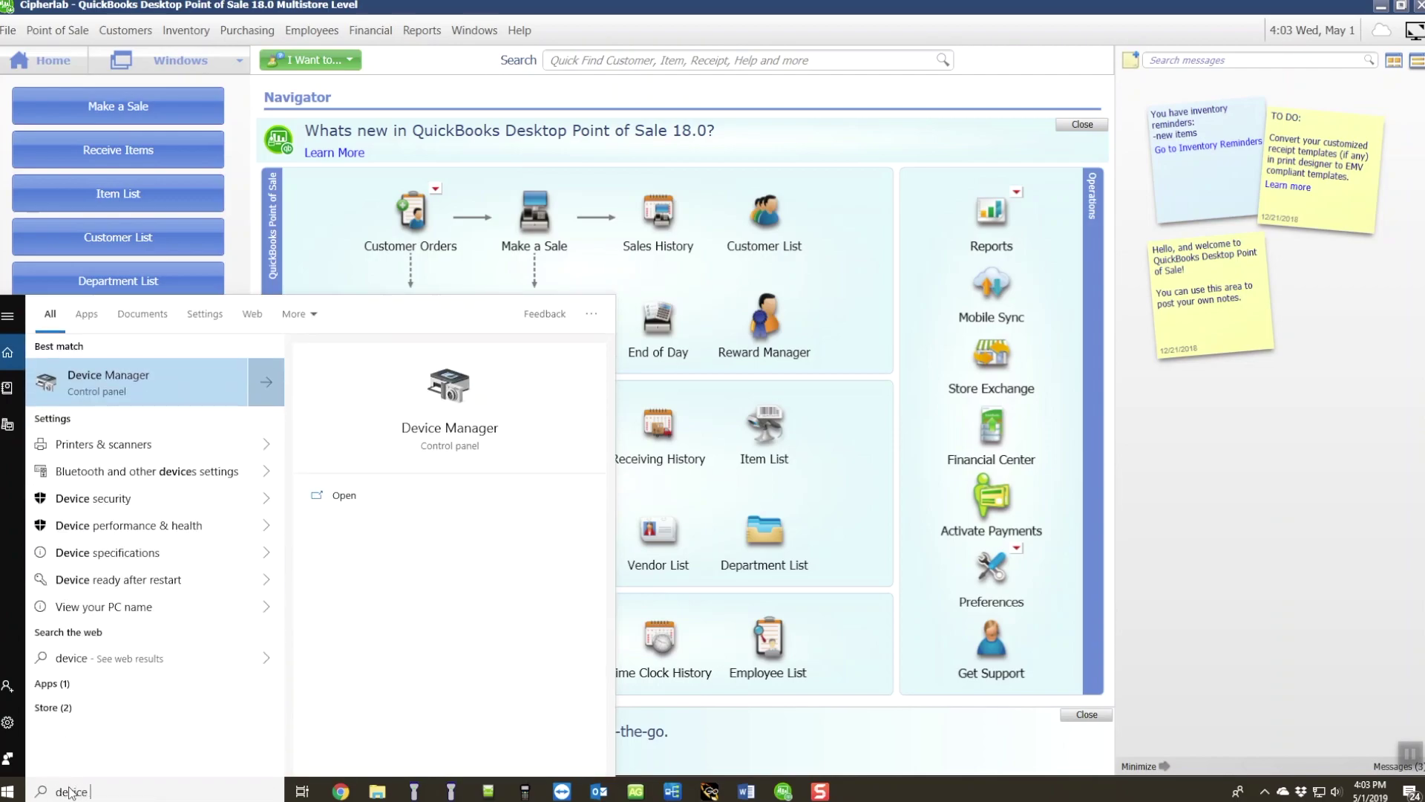
type(" manager")
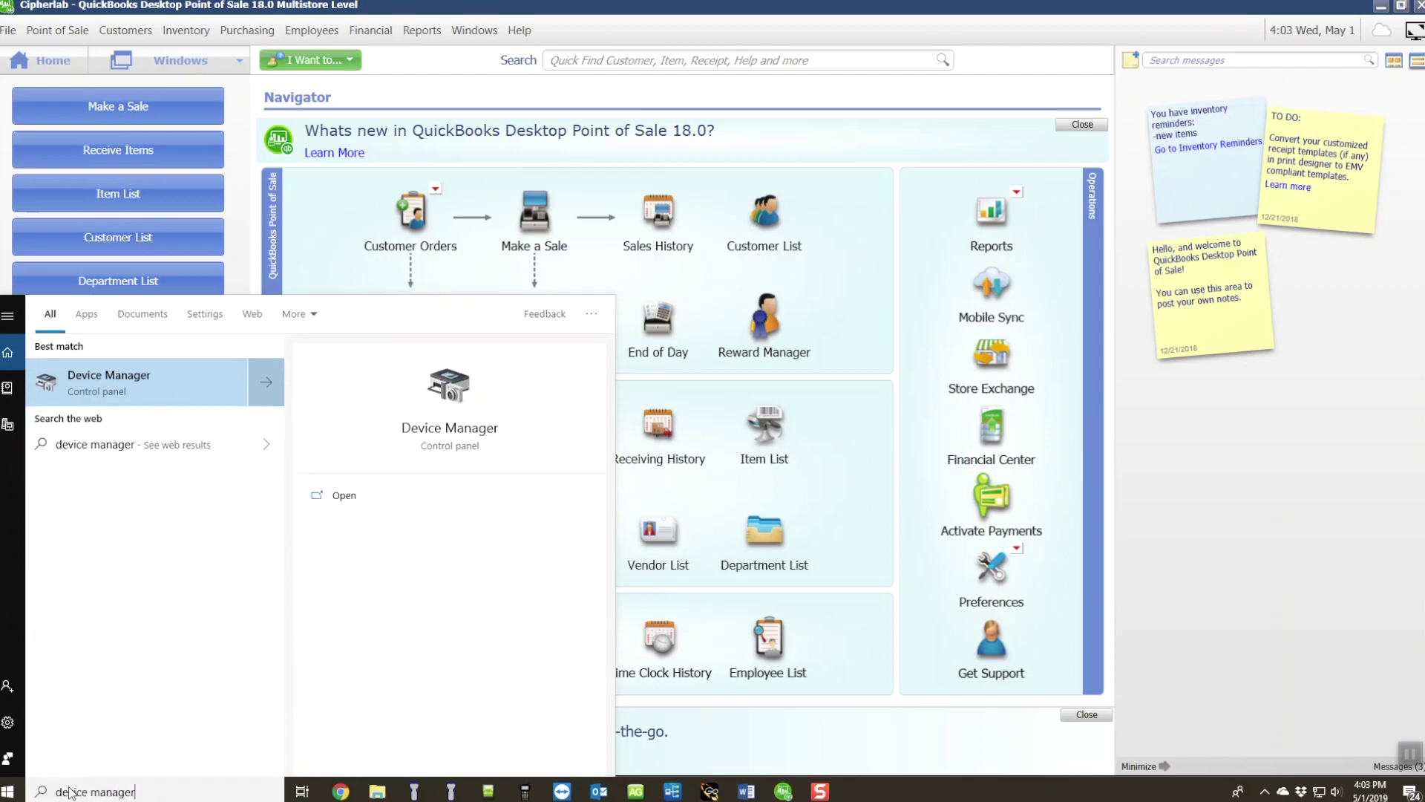
left_click(105, 382)
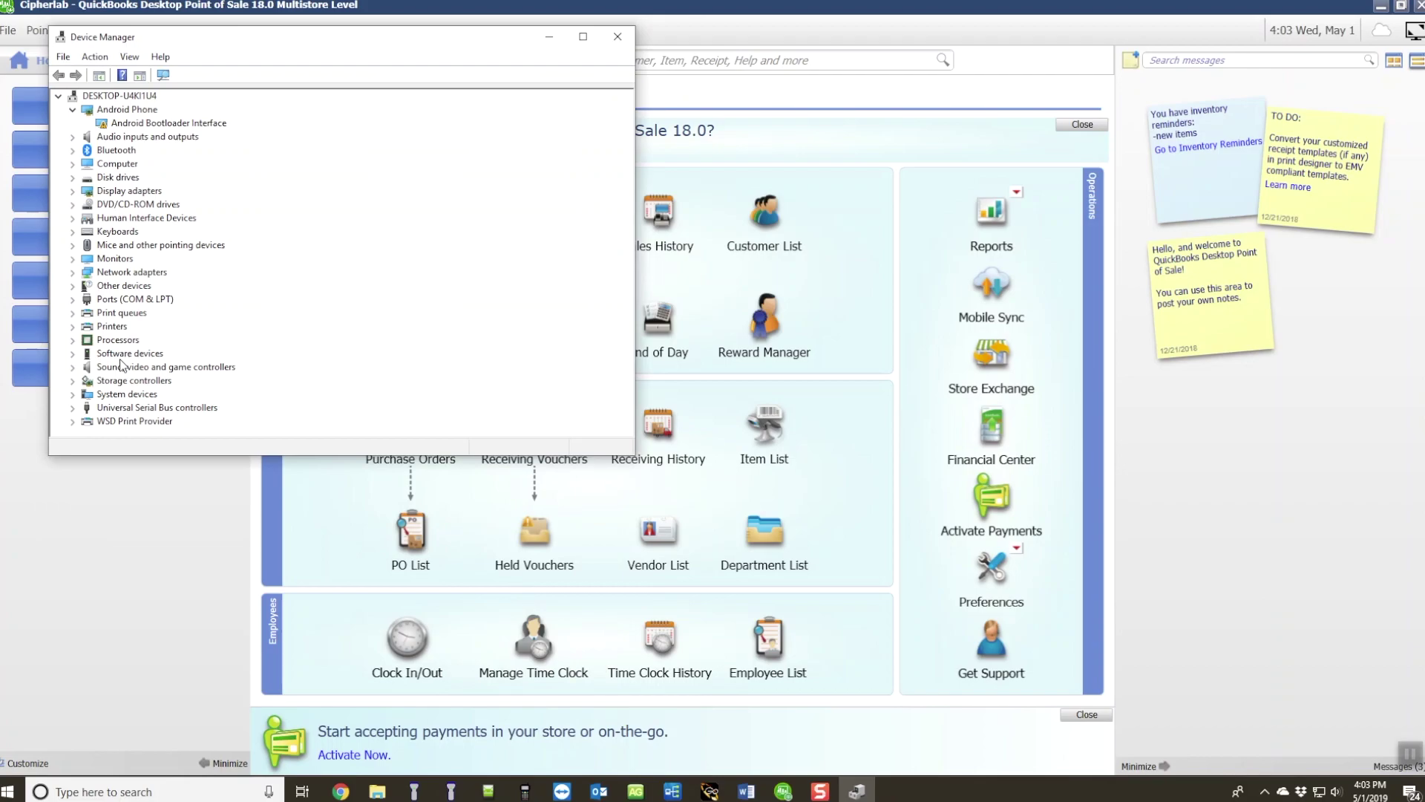
left_click(73, 301)
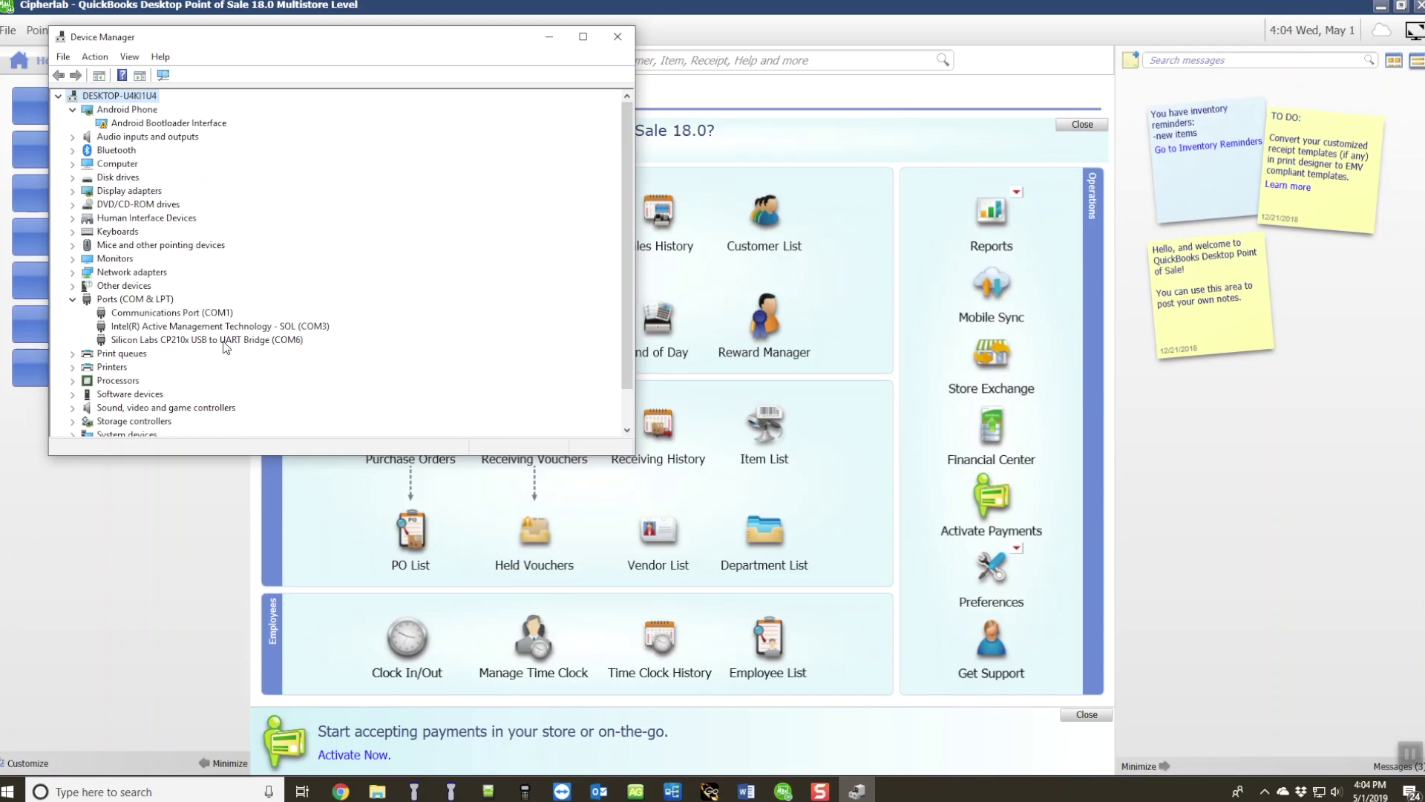
right_click(224, 340)
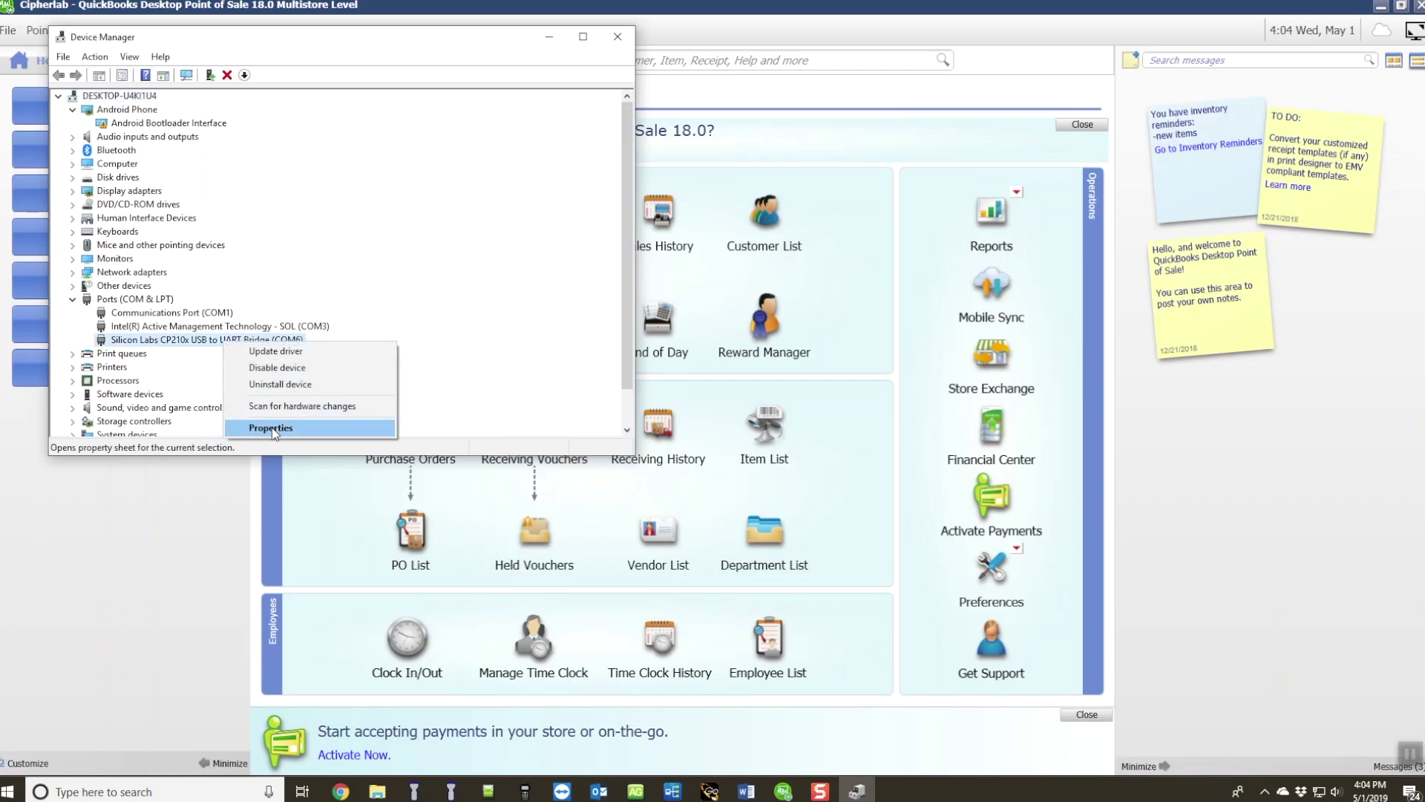
Step: Set the CP210x COM6 port's Bits per second to 115200 and save it
left_click(272, 429)
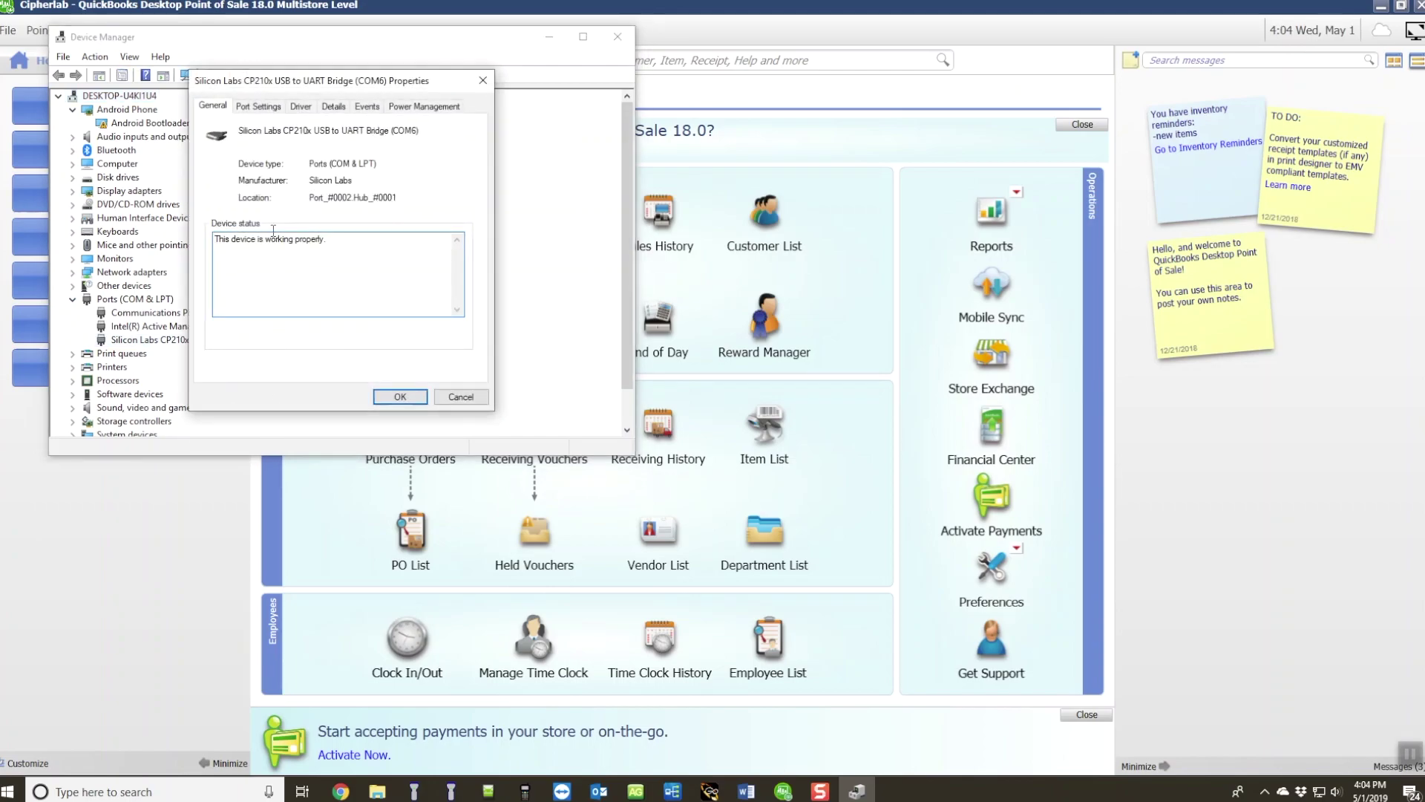
left_click(260, 108)
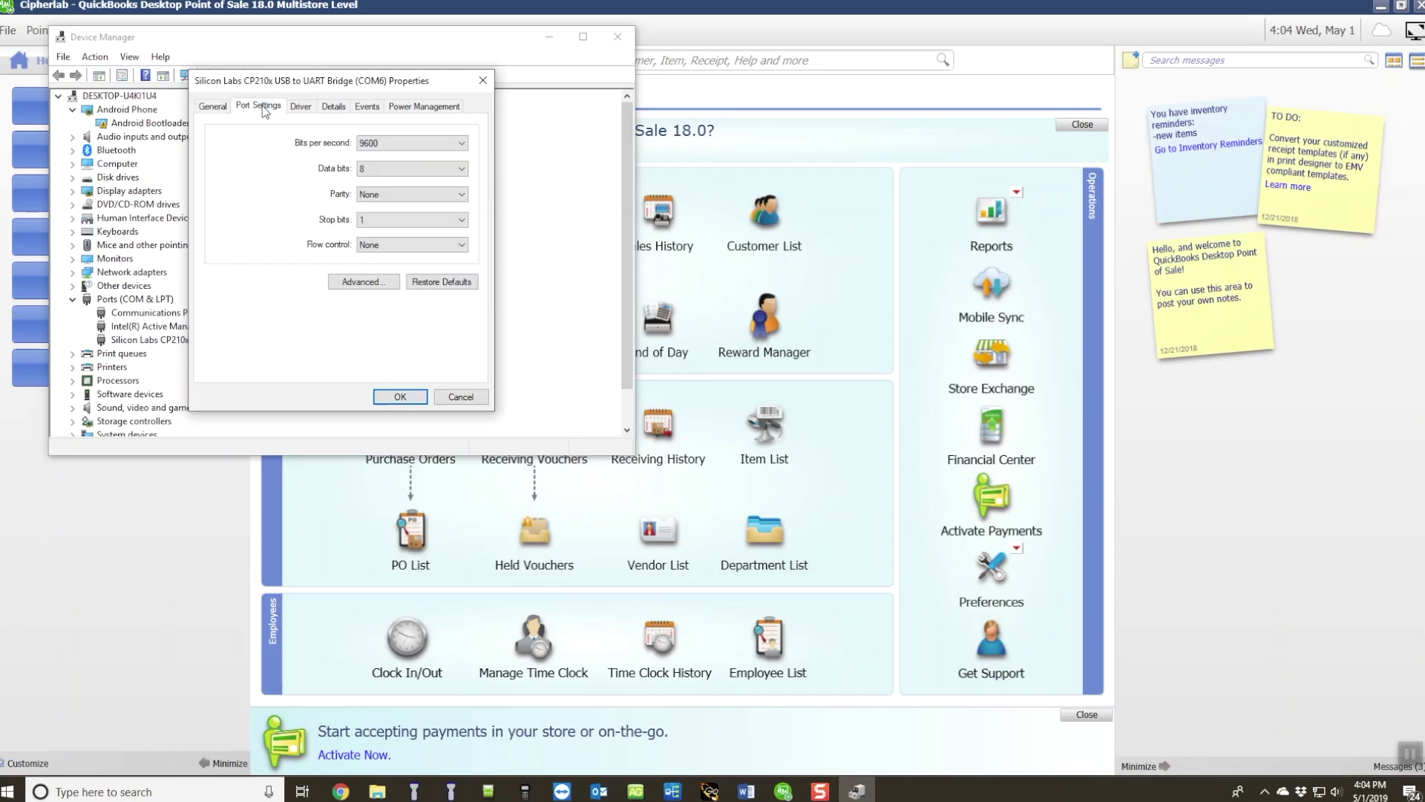
left_click(409, 145)
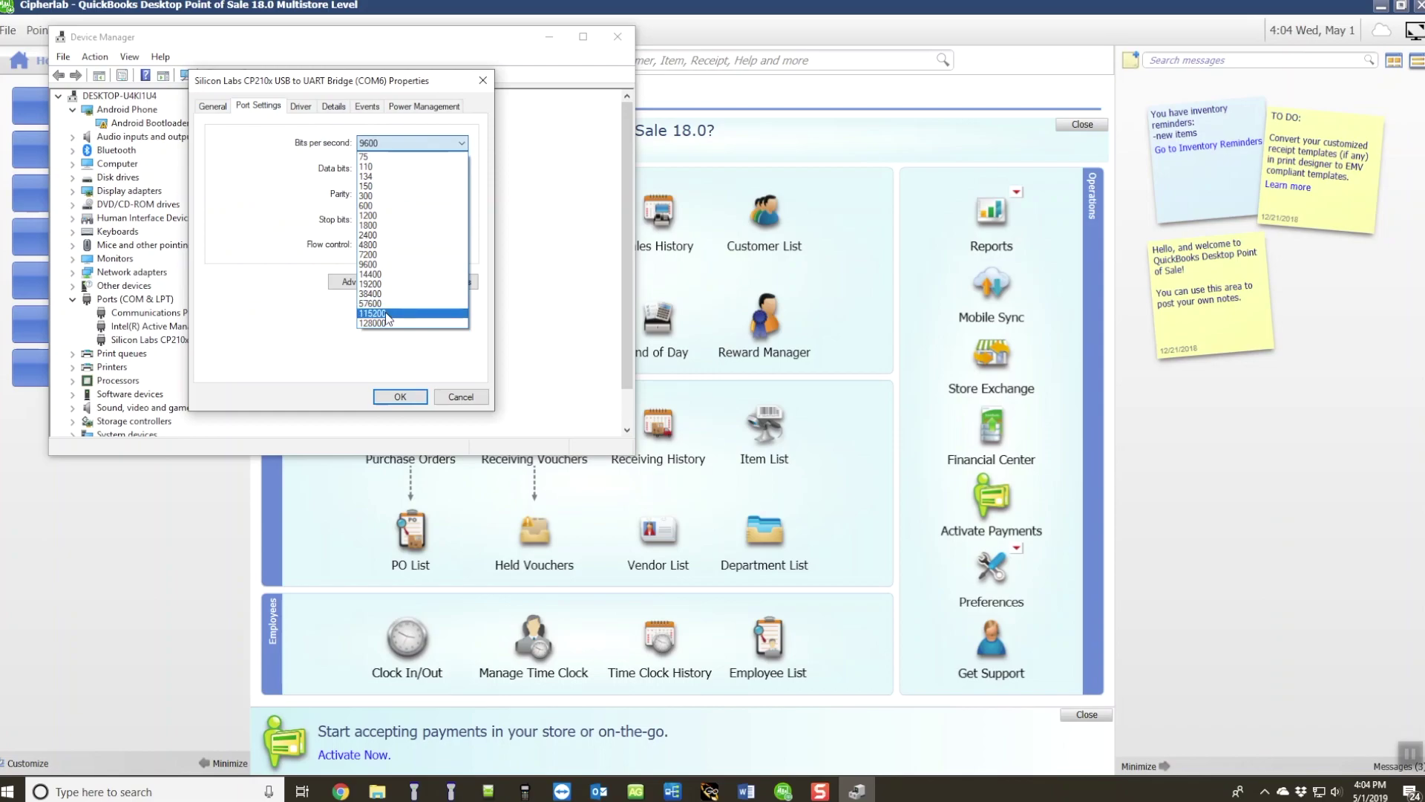
left_click(386, 314)
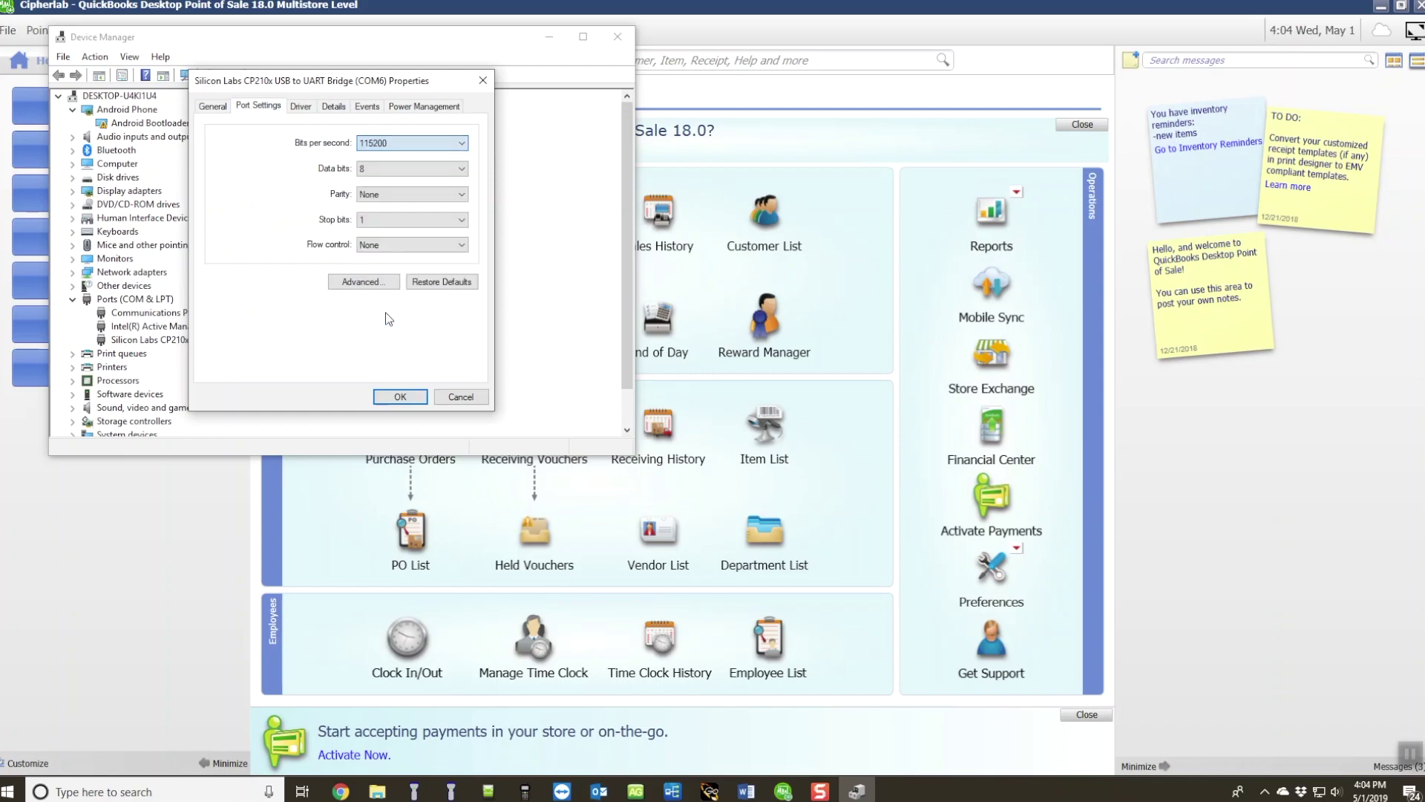
left_click(394, 395)
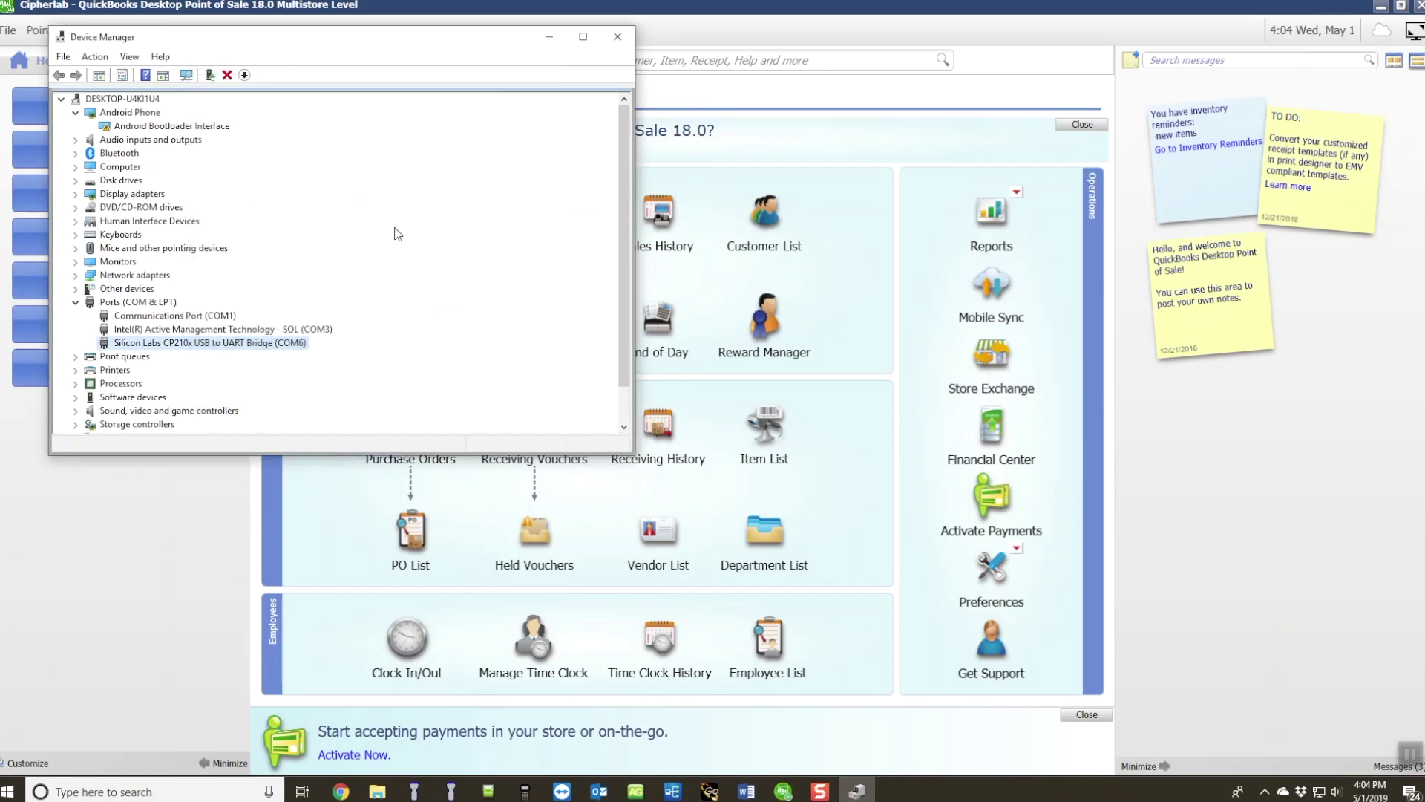
left_click_drag(351, 40, 943, 104)
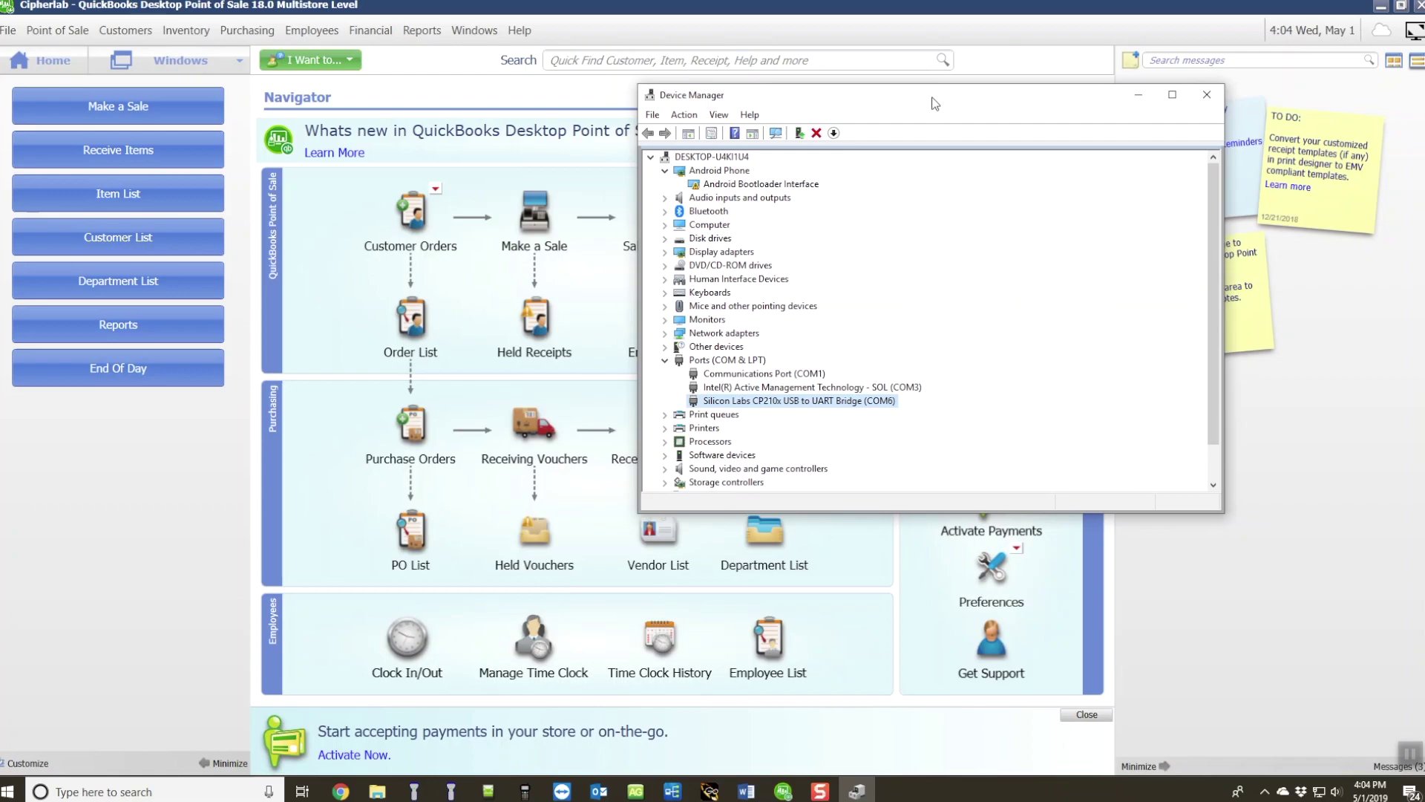
left_click(8, 31)
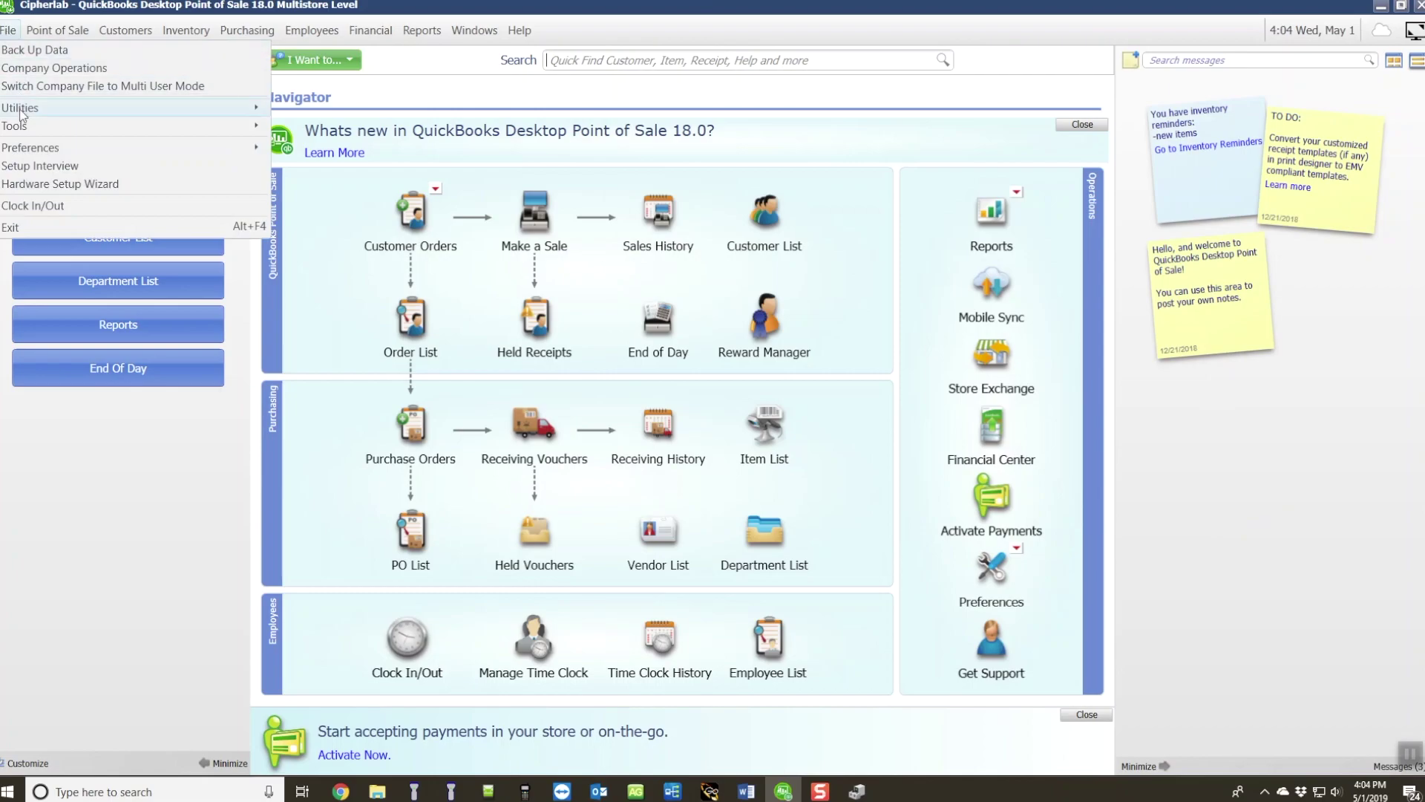
Step: Confirm the Physical Inventory Scanner's COM6 port matches the CP210x port in Device Manager
mouse_move(26, 150)
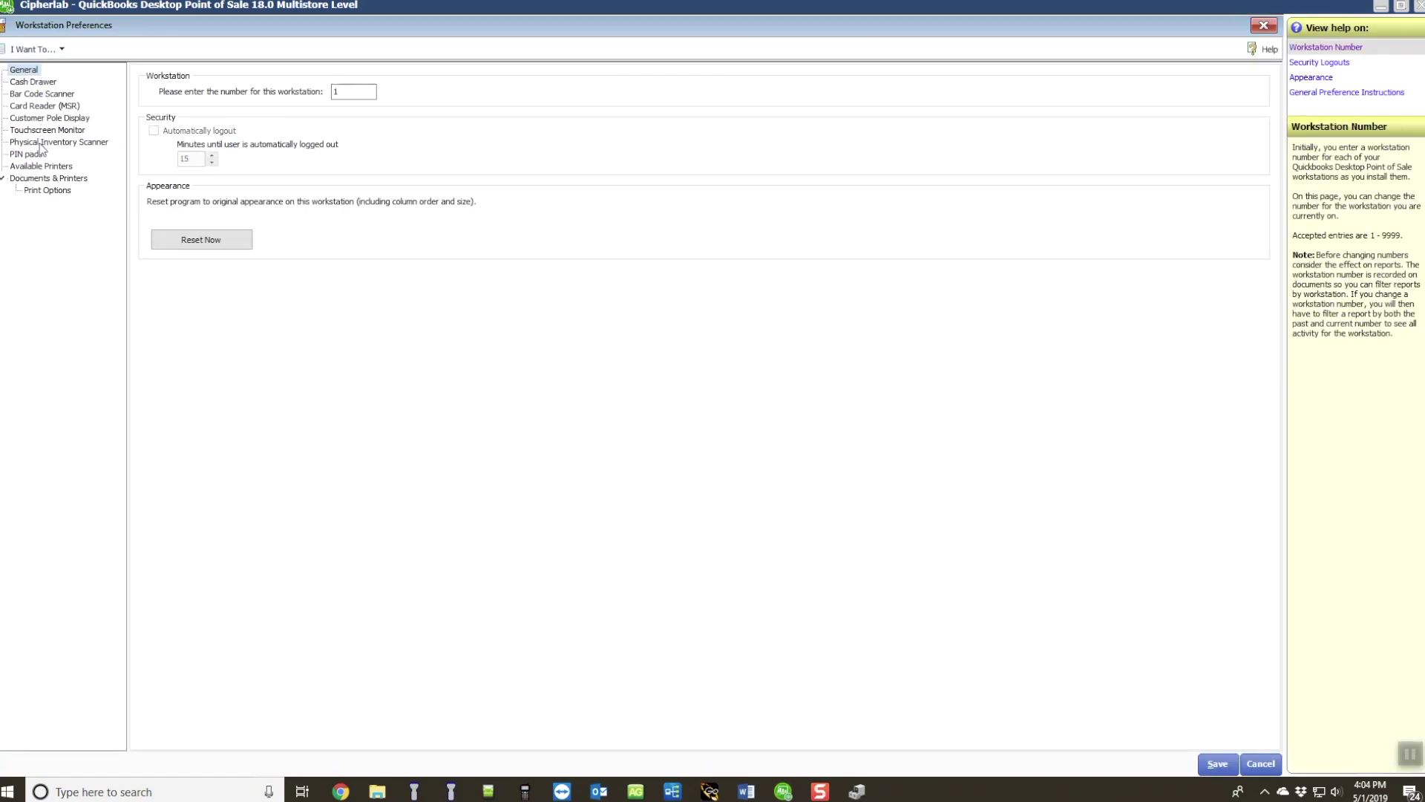
left_click(40, 143)
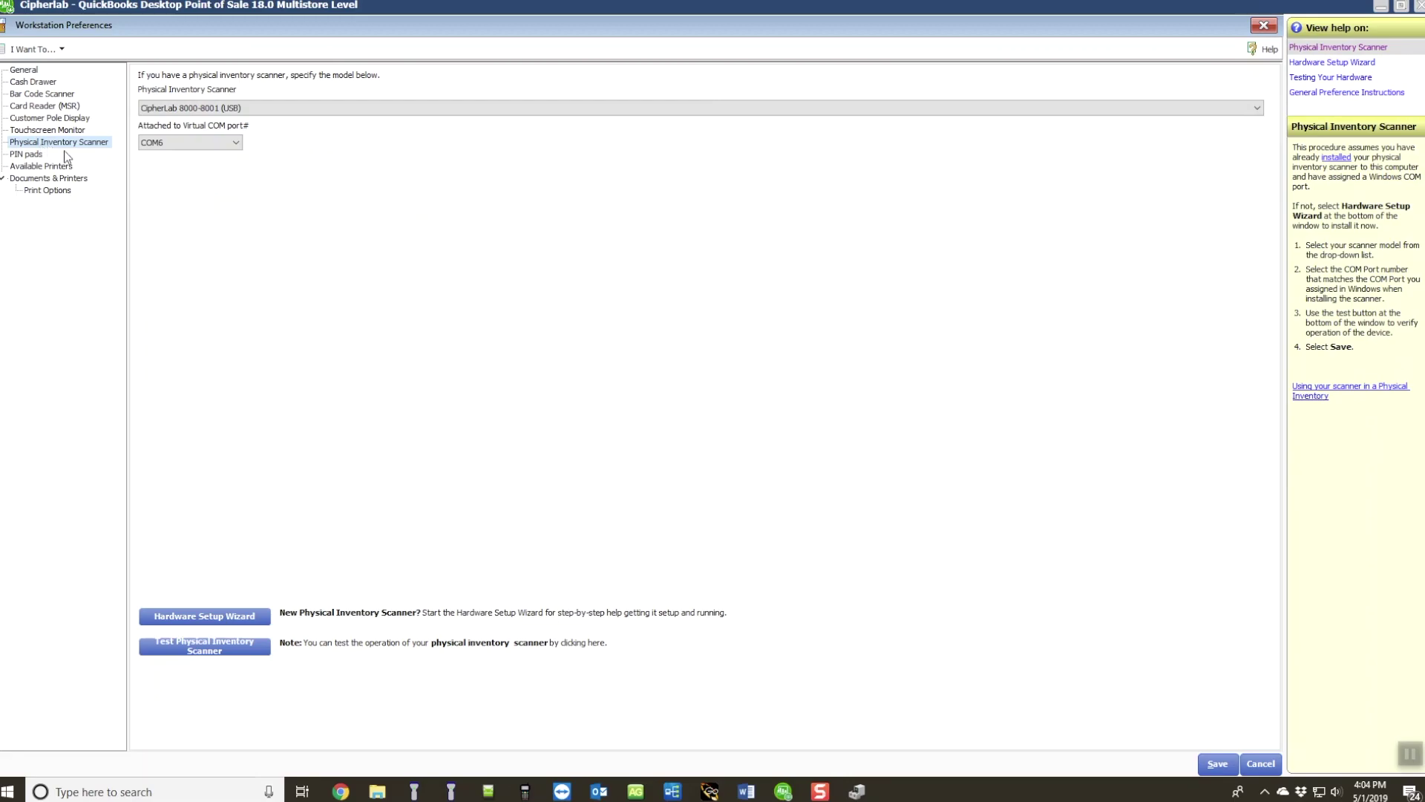
left_click(858, 791)
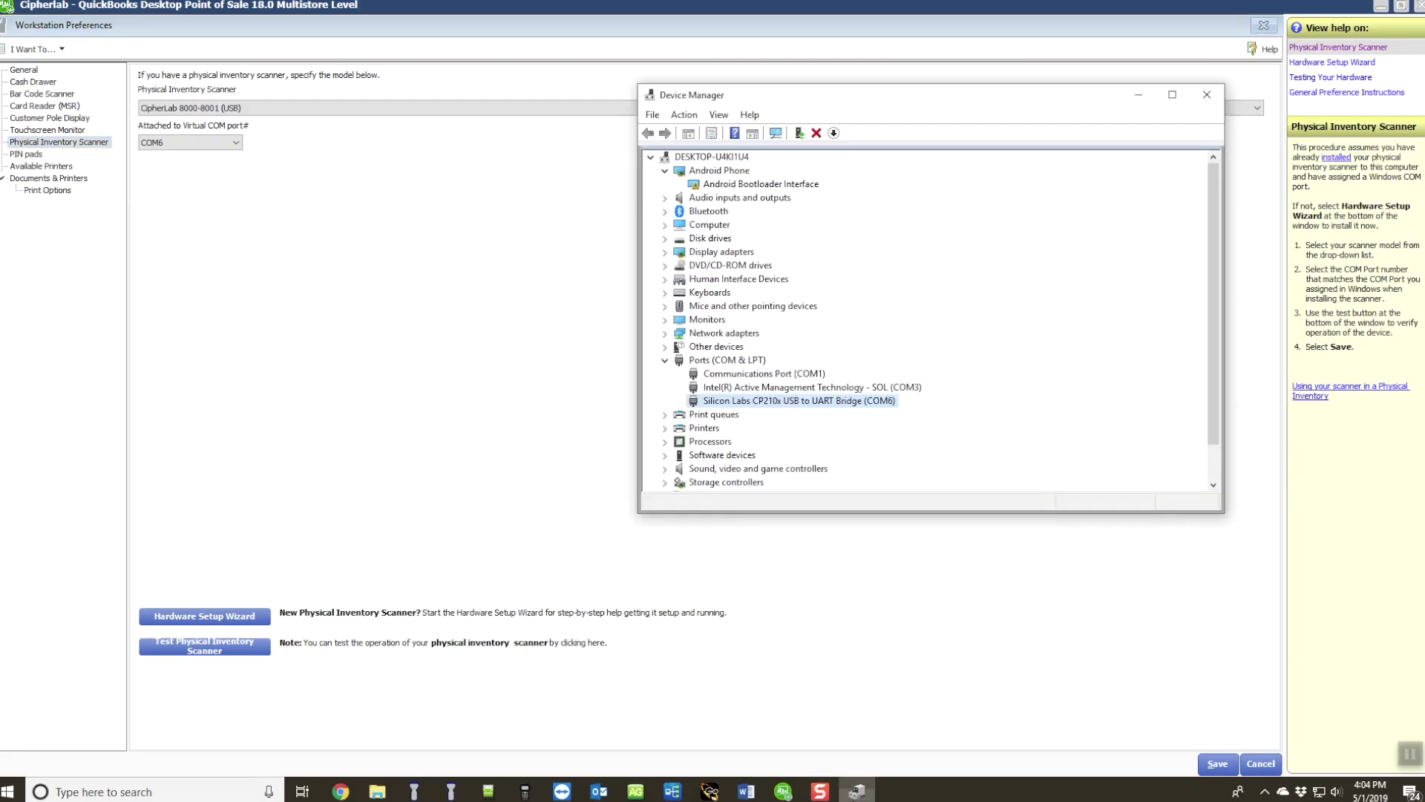
left_click_drag(821, 107, 819, 79)
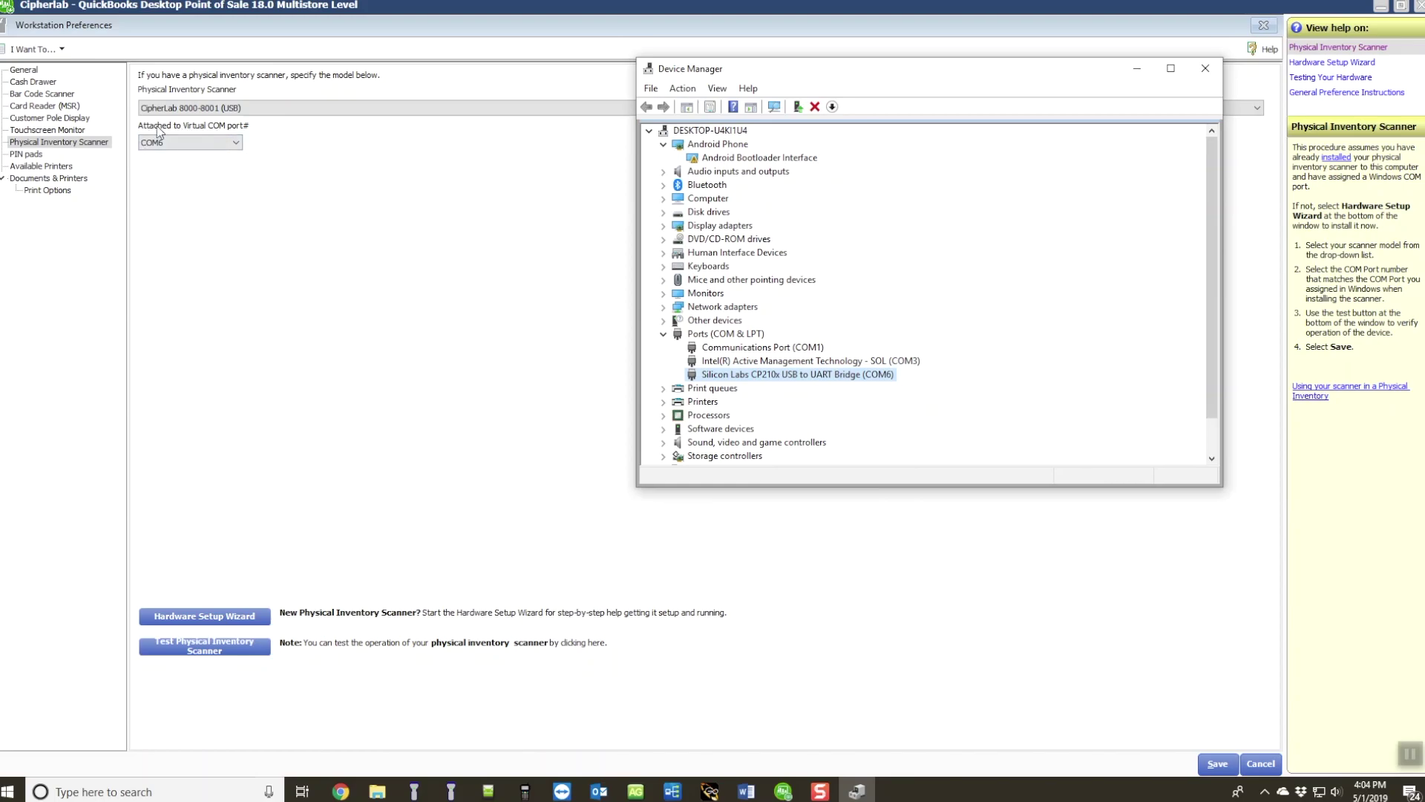
left_click(1137, 70)
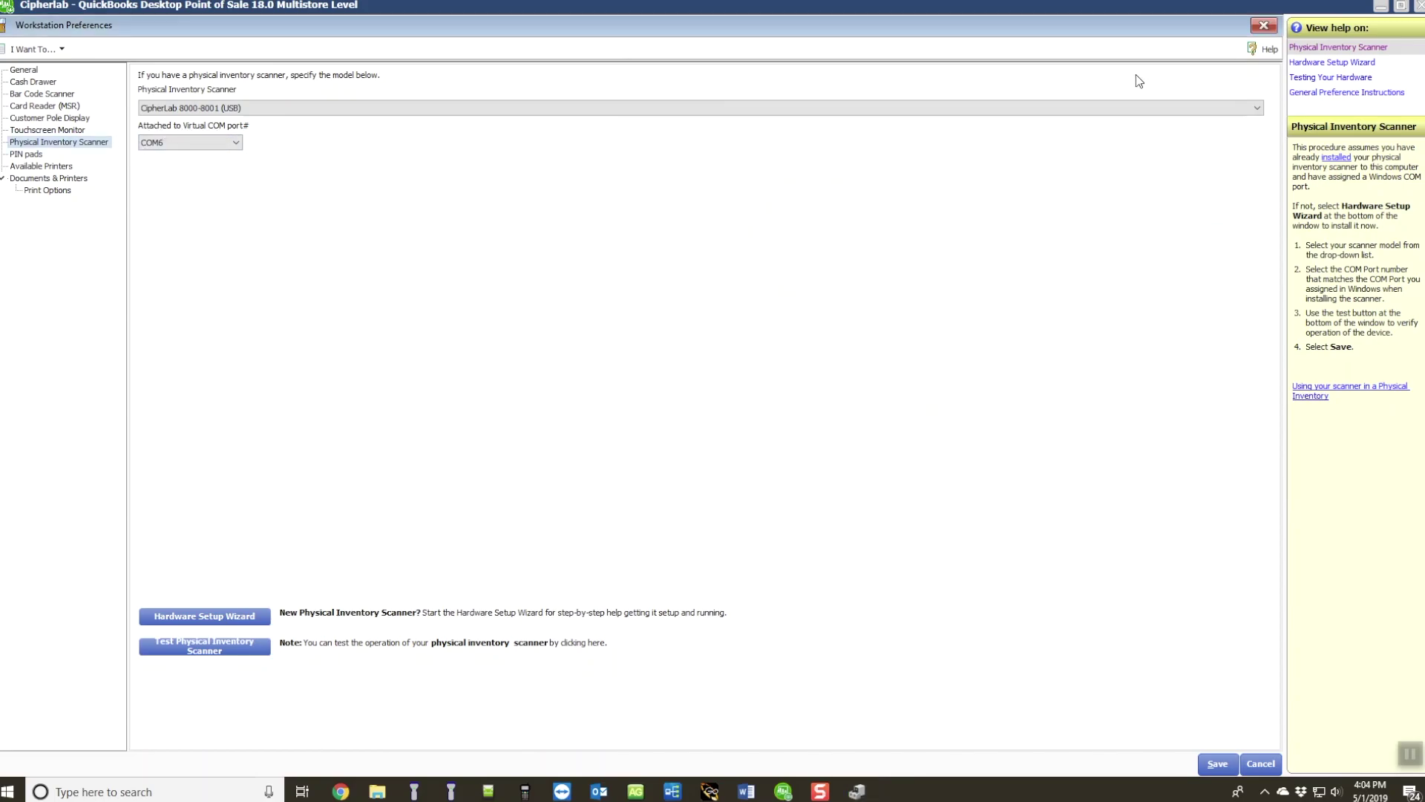
Step: Start the Test Physical Inventory Scanner check to show the upload instructions
left_click(214, 655)
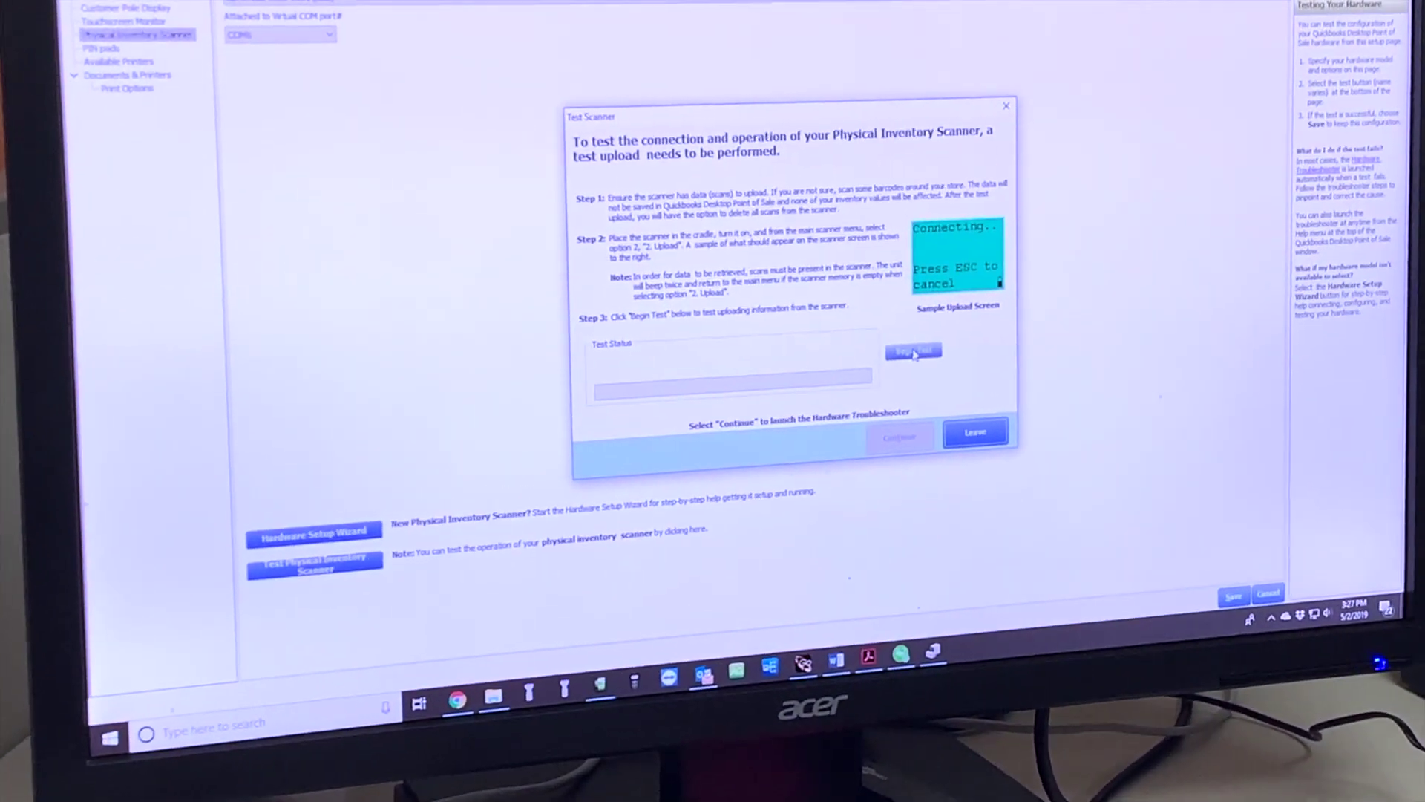
Step: Run the scanner test upload until Test Successful, then close the result
left_click(912, 353)
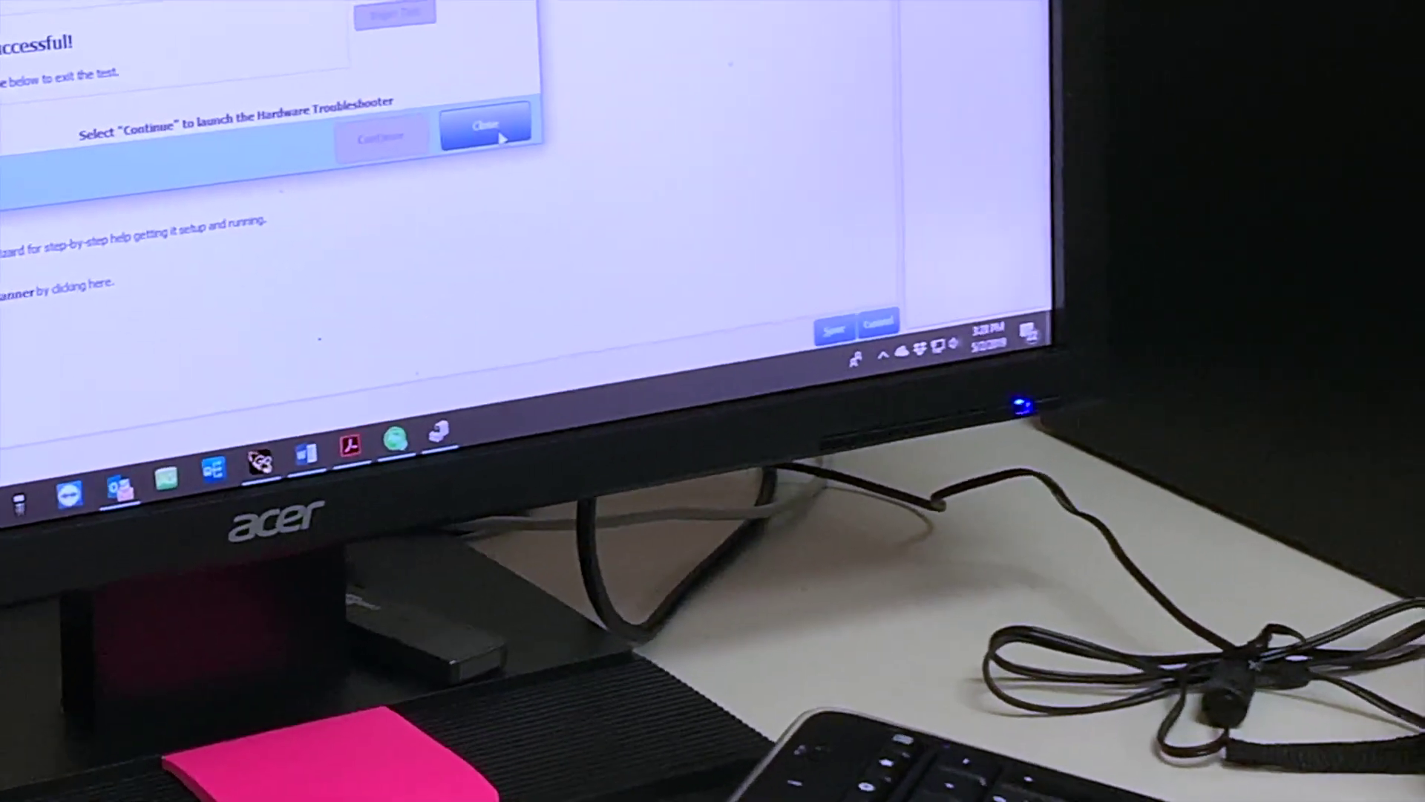
left_click(502, 138)
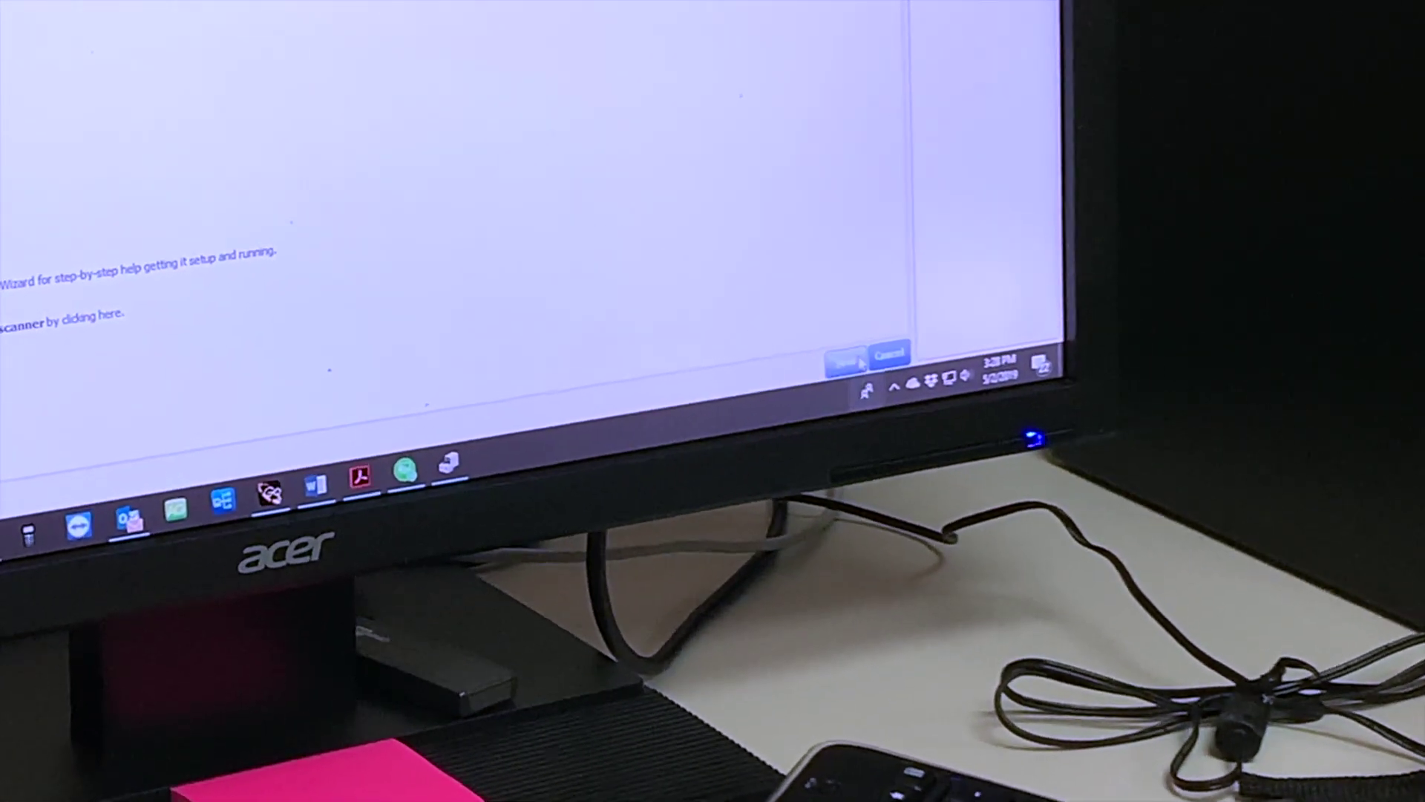